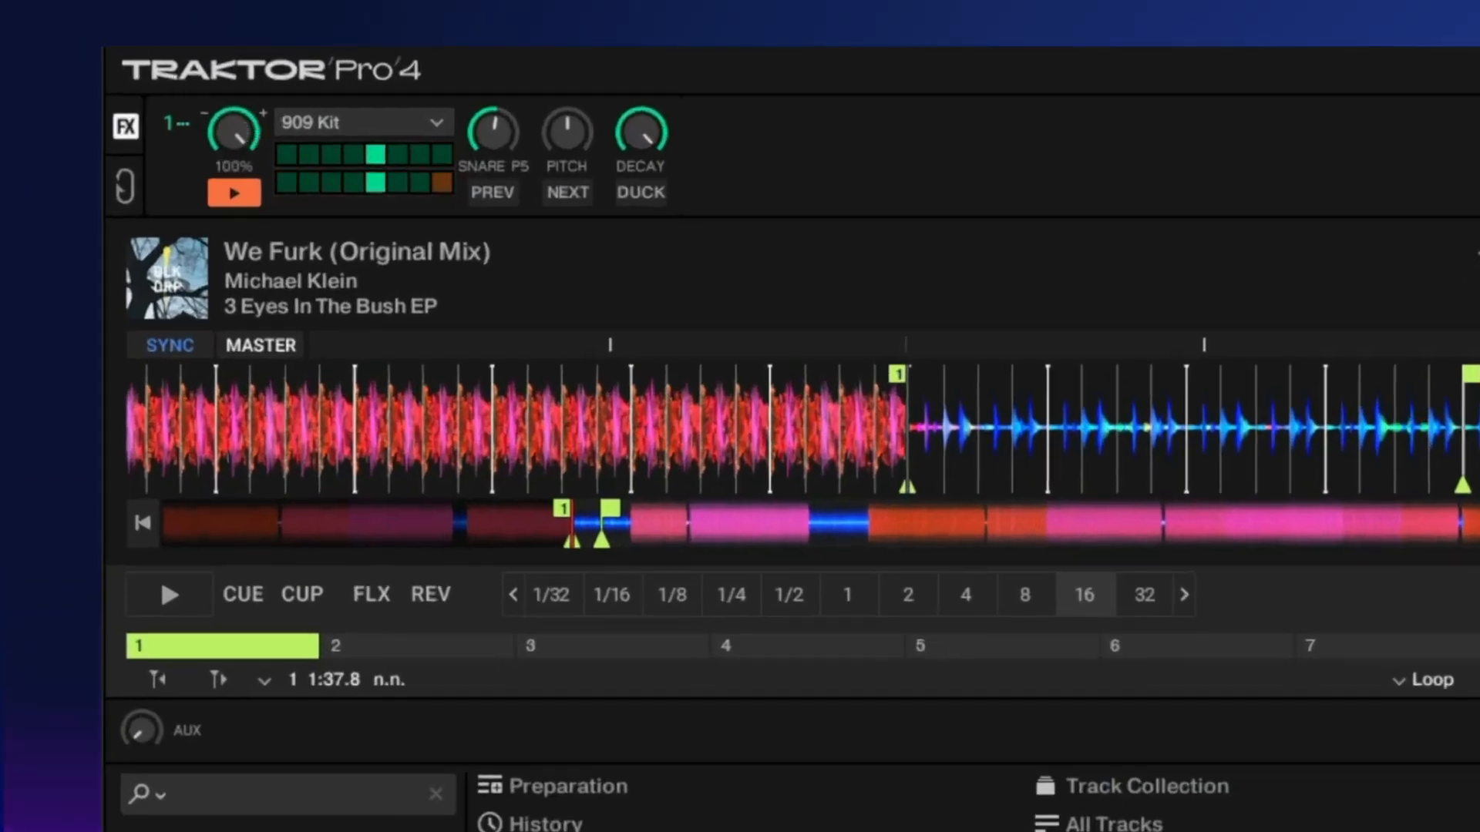
Stop the pattern player and show the mode menu for FX unit 1.
left_click(392, 127)
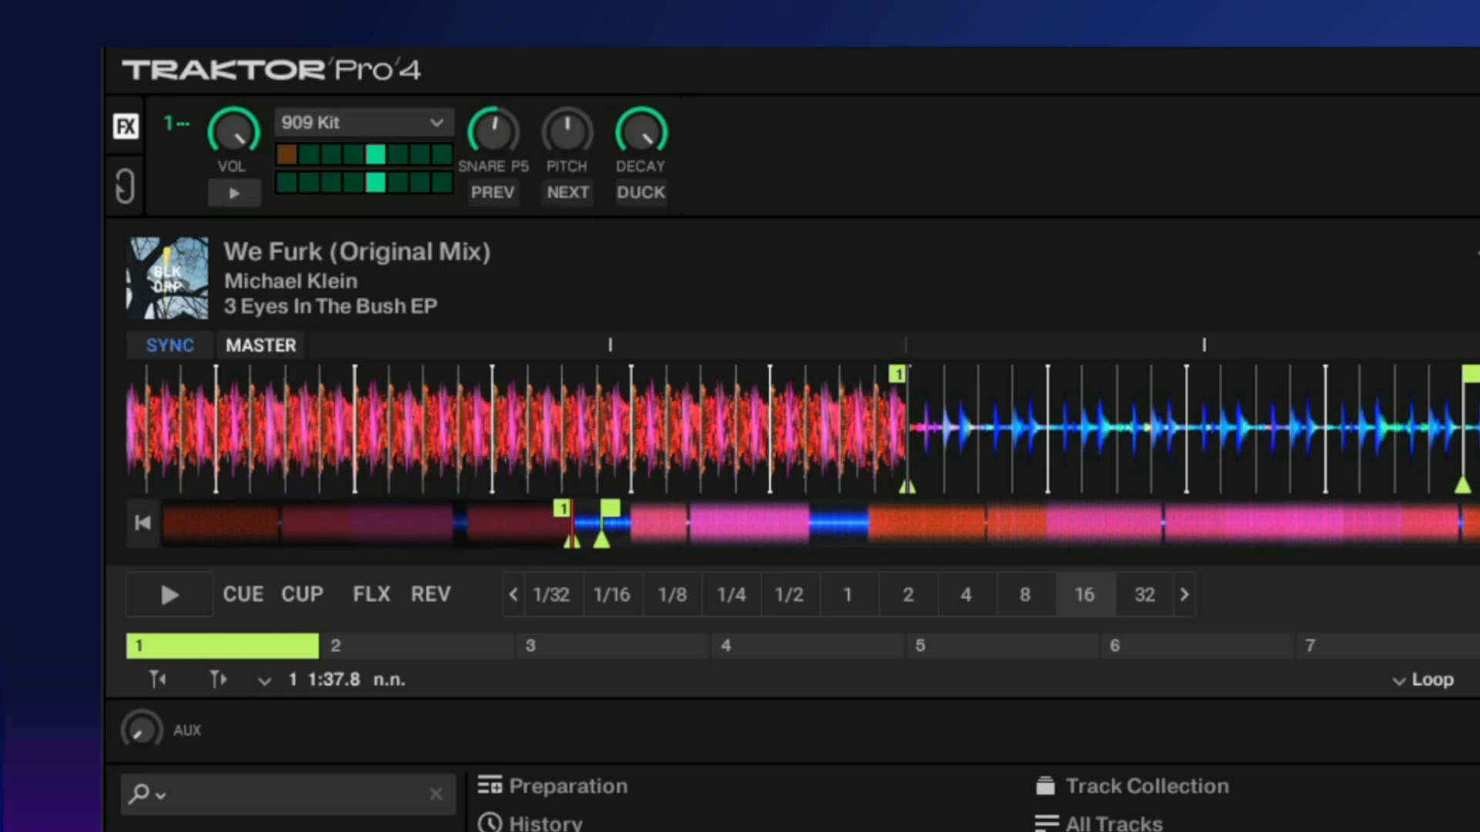
left_click(175, 128)
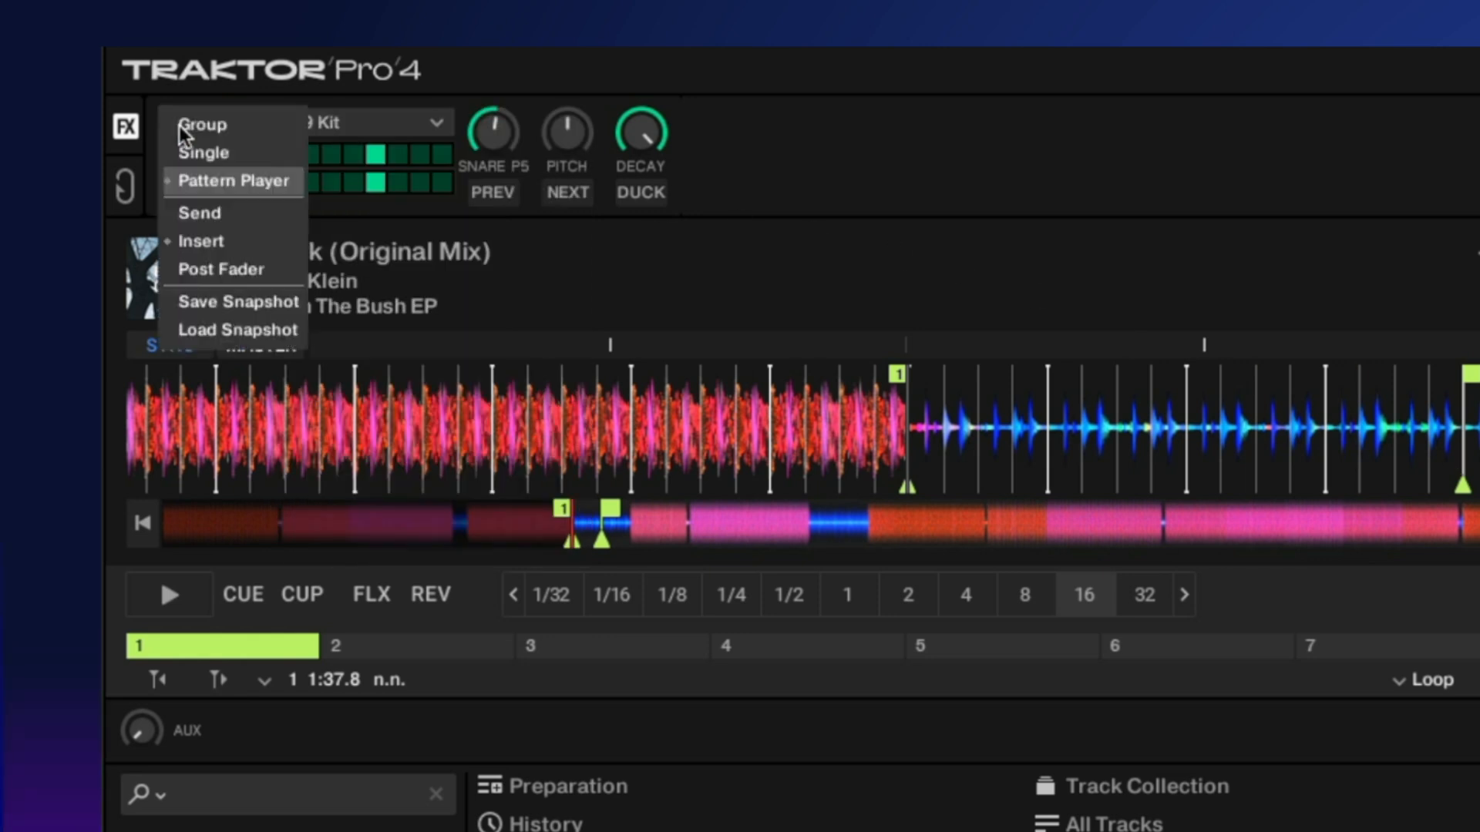
Choose Pattern Player as the mode for FX unit 1.
left_click(254, 181)
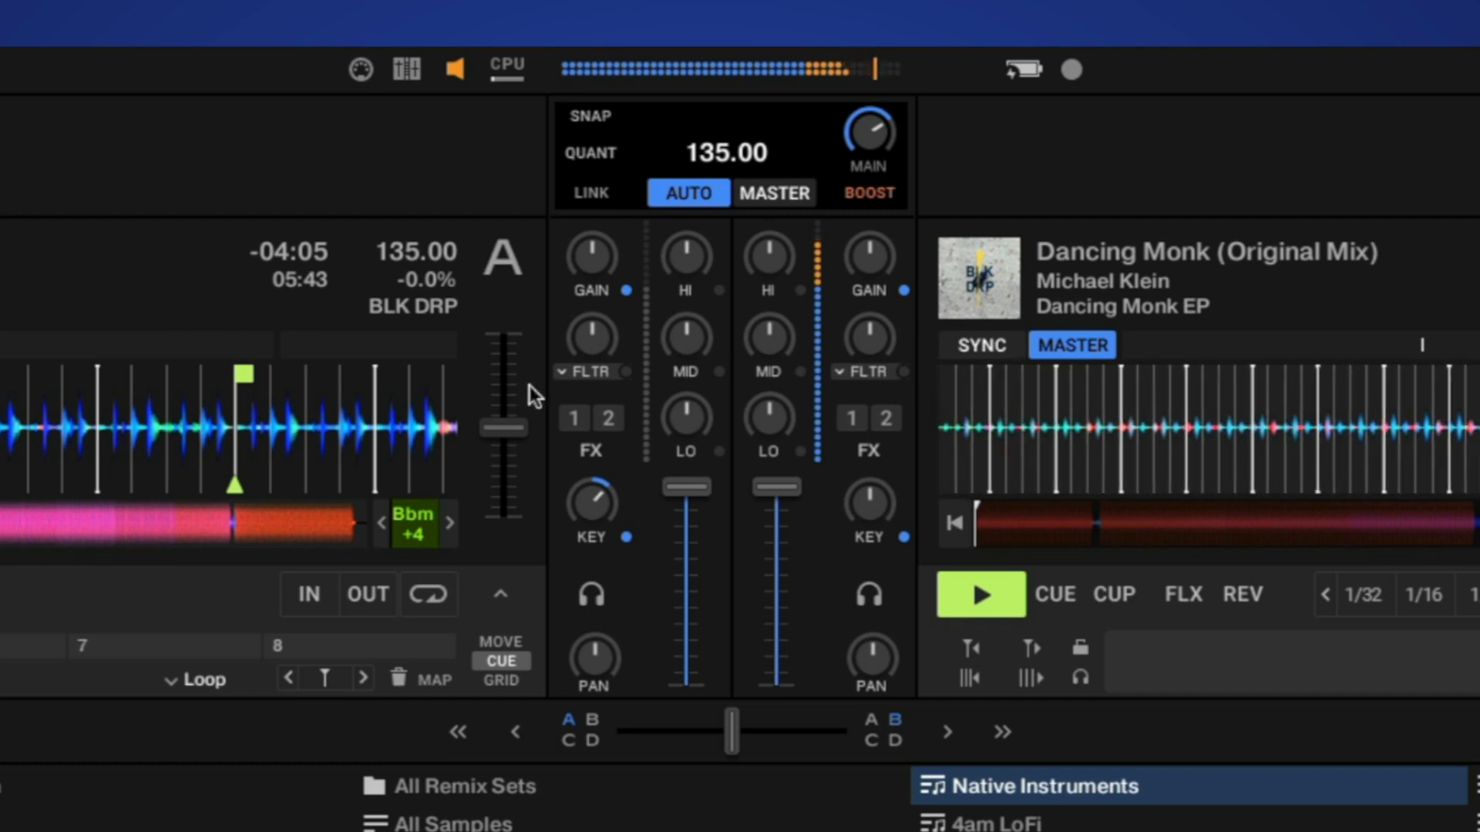
Assign deck B to FX unit 1 so its audio runs through the Pattern Player.
left_click(849, 419)
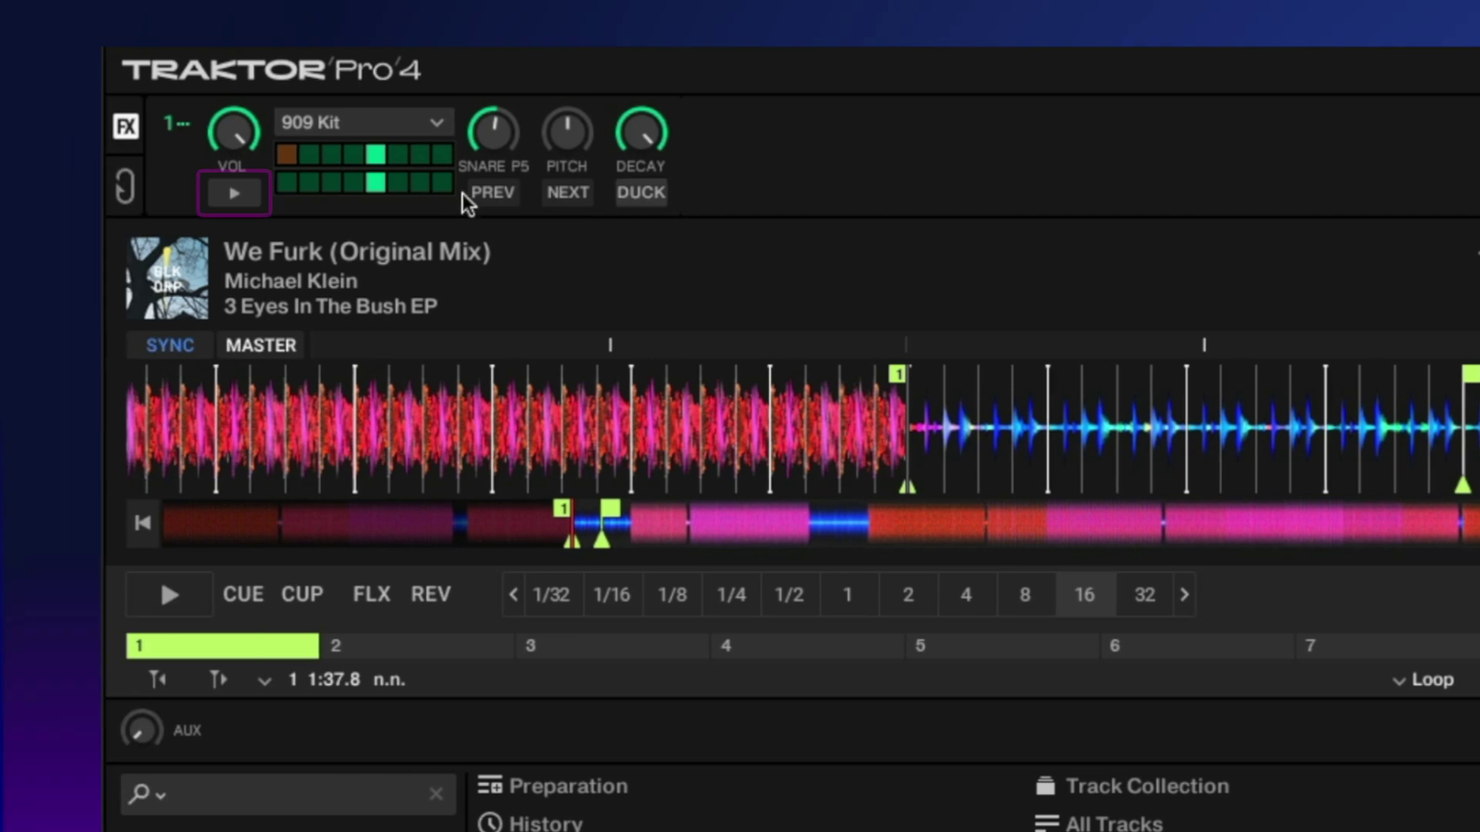
left_click(235, 193)
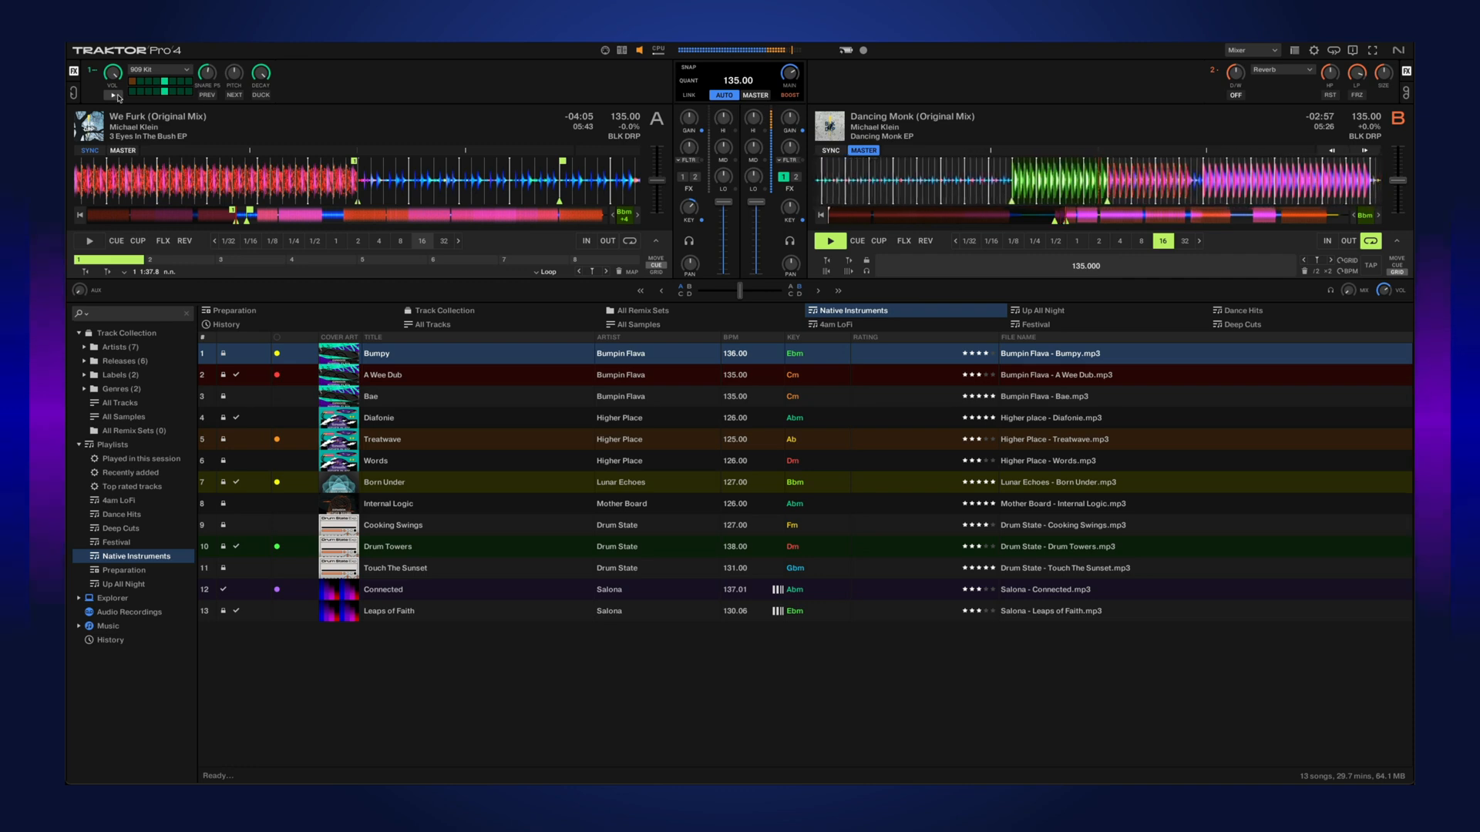
Start the pattern player, adjust its VOL knob, and show the drum kit list.
left_click(116, 96)
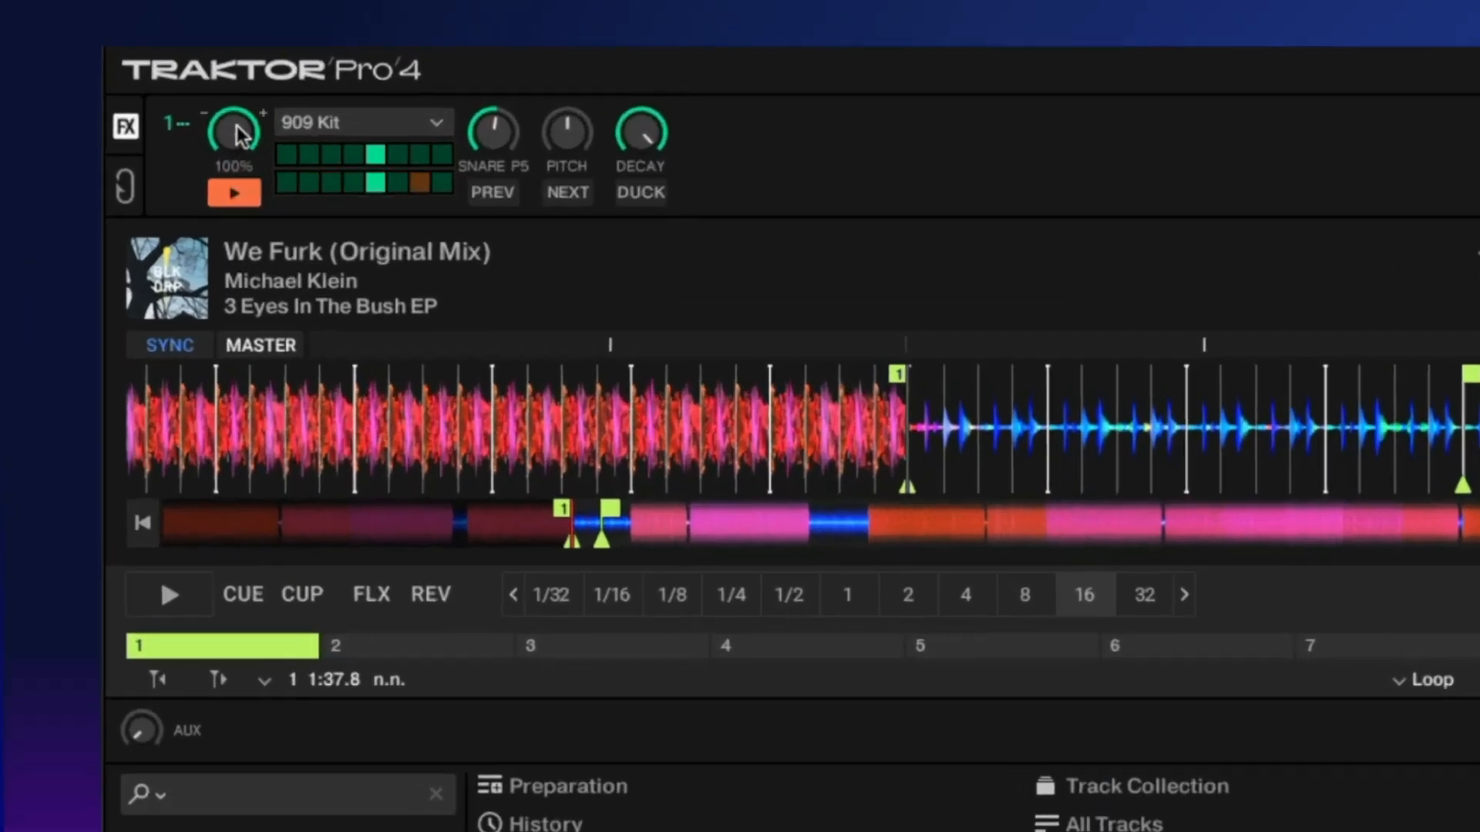
mouse_move(237, 134)
left_mouse_down()
mouse_move(237, 175)
mouse_move(231, 113)
left_mouse_up()
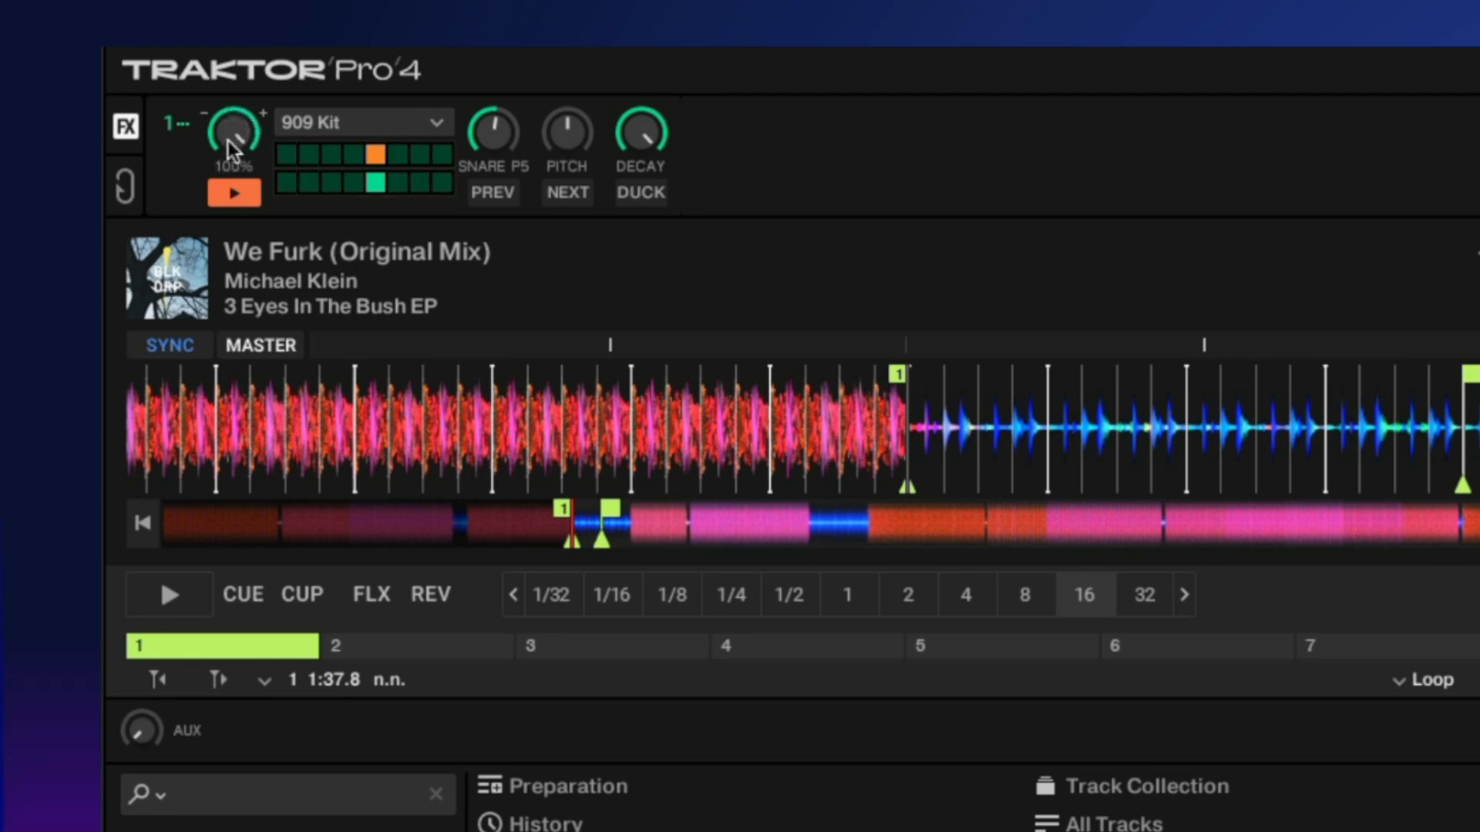
left_click(392, 126)
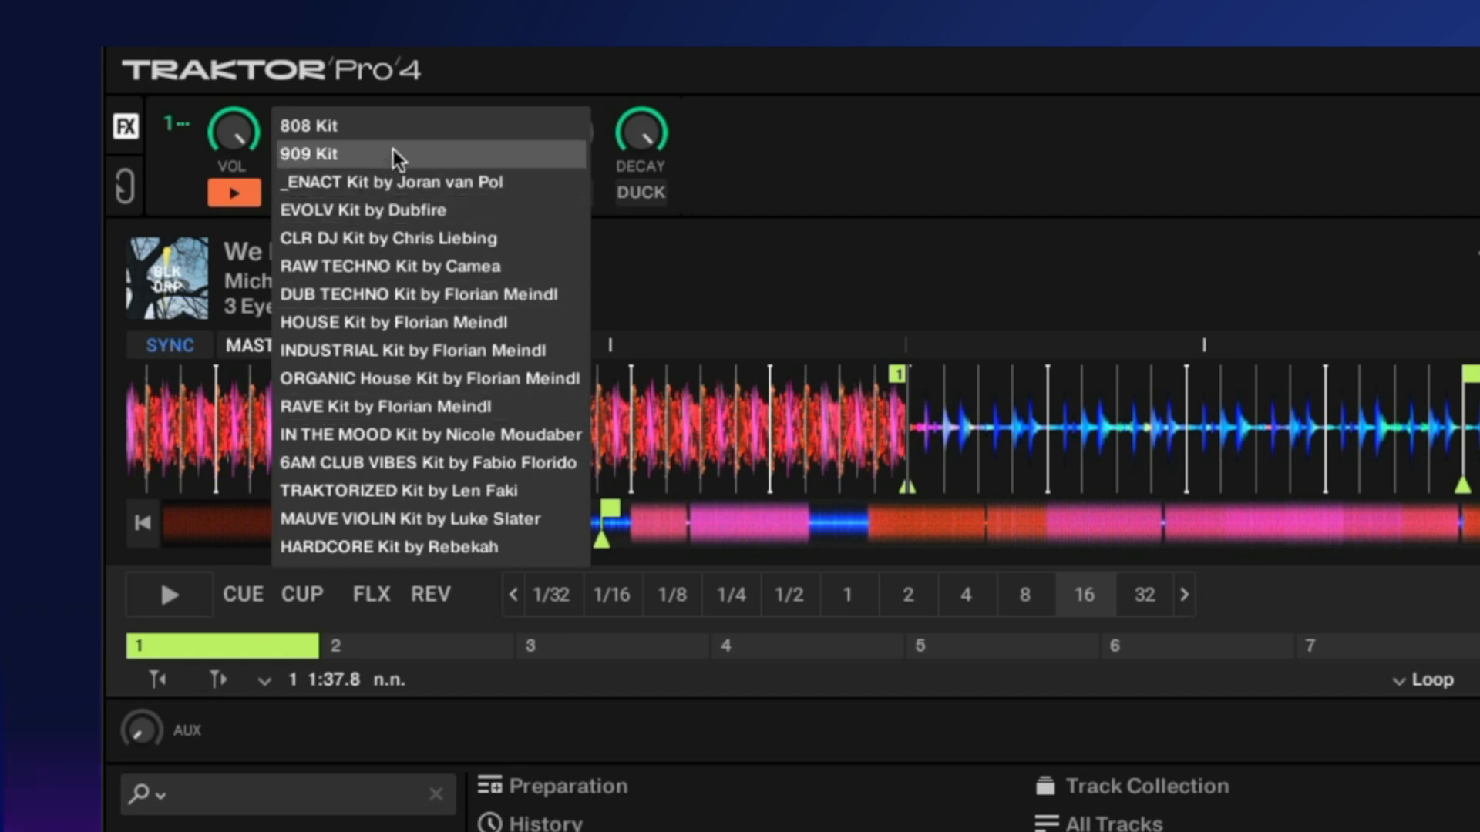
Load the 909 Kit into the pattern player.
left_click(906, 141)
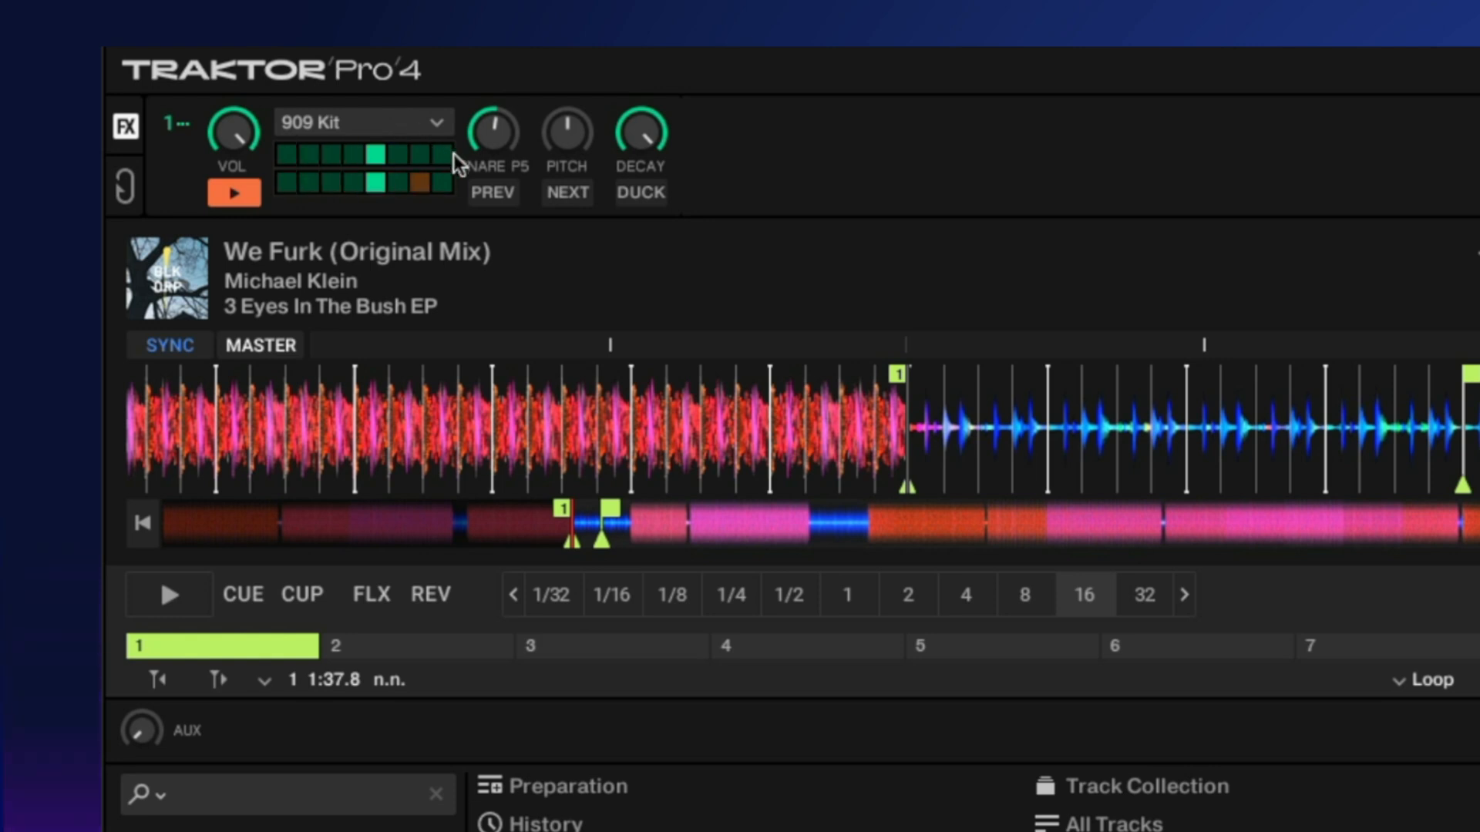
left_click(576, 200)
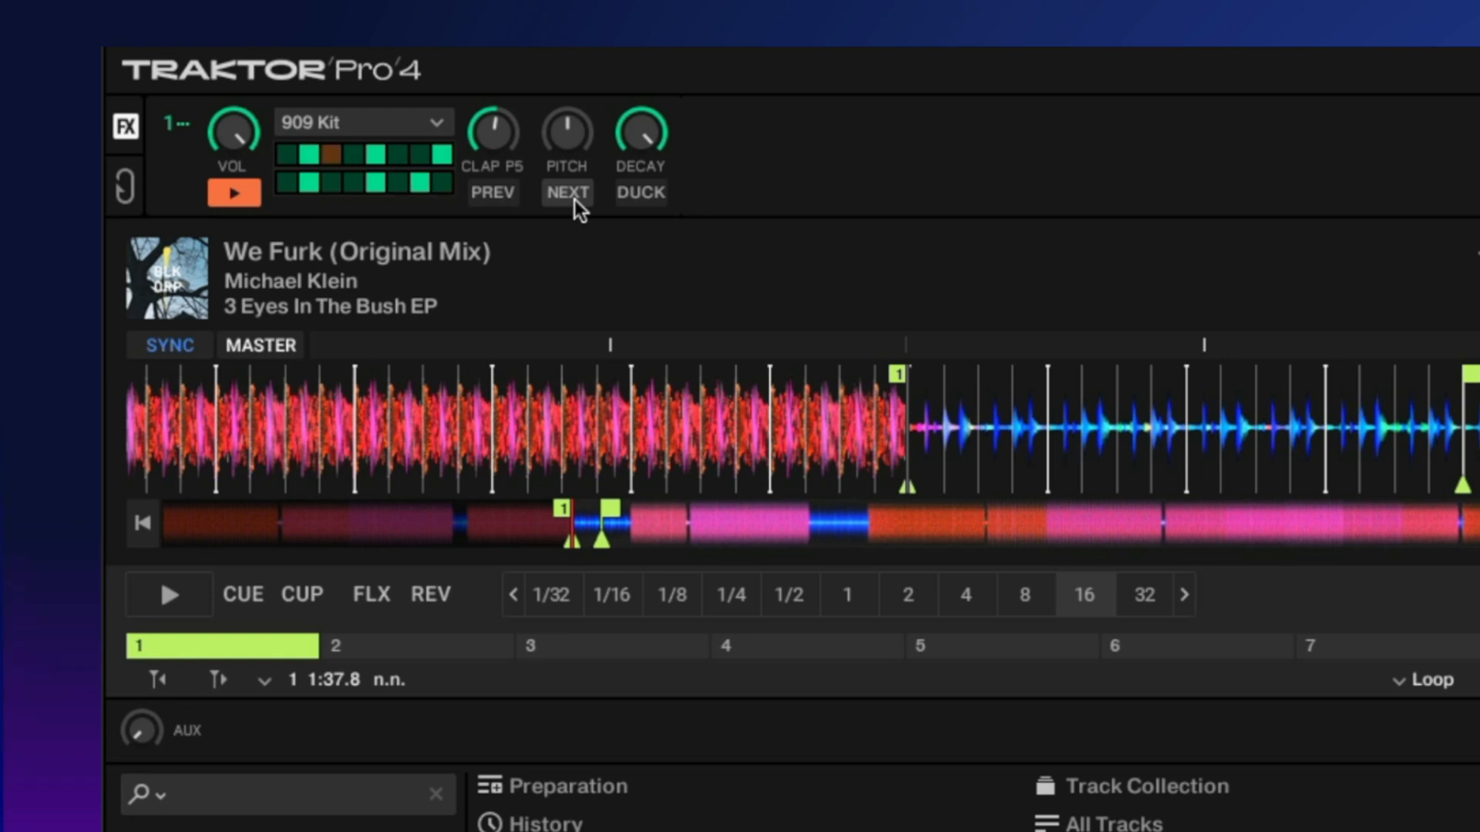
left_click(575, 201)
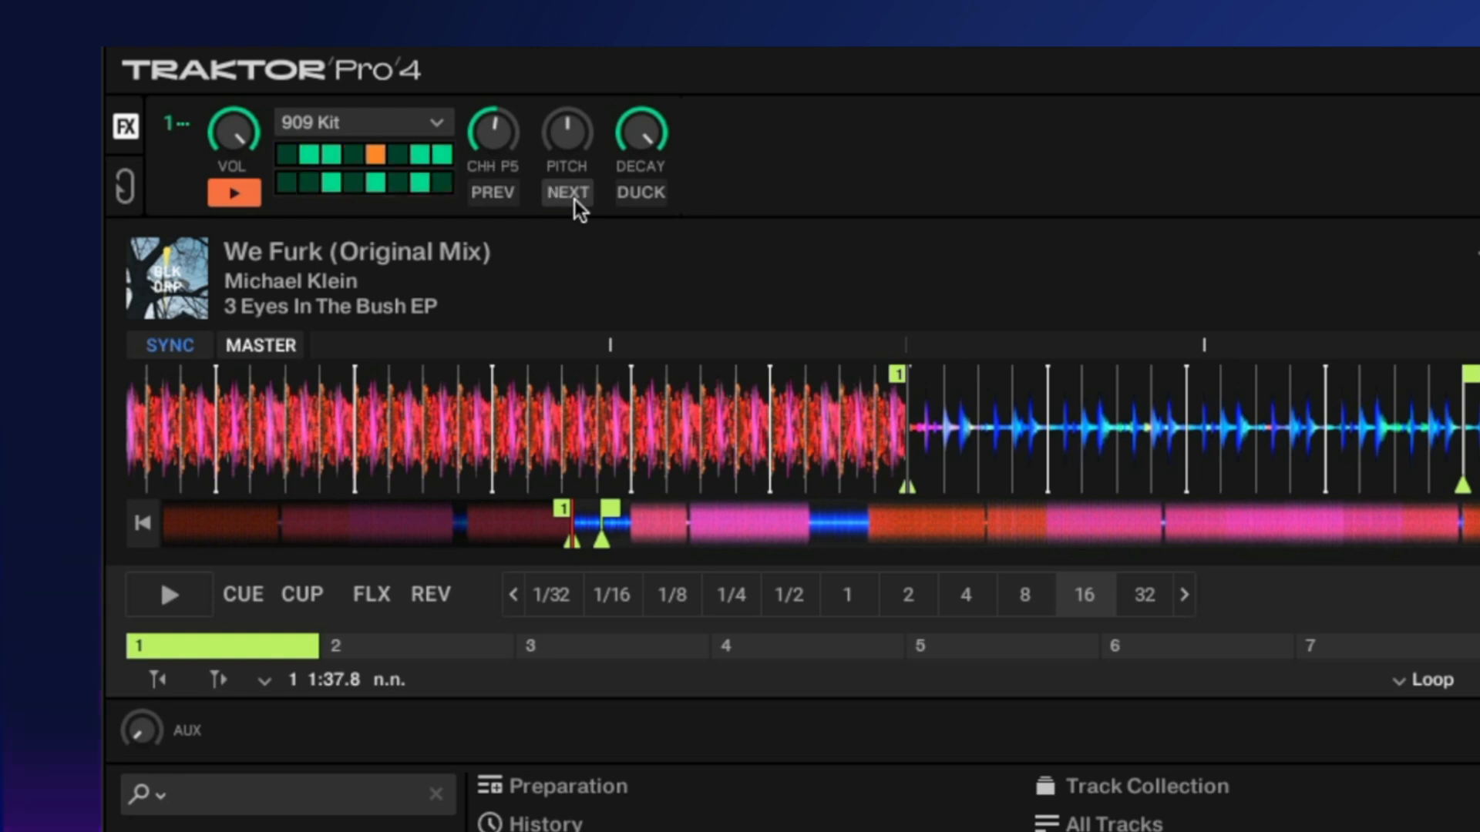
left_click(575, 200)
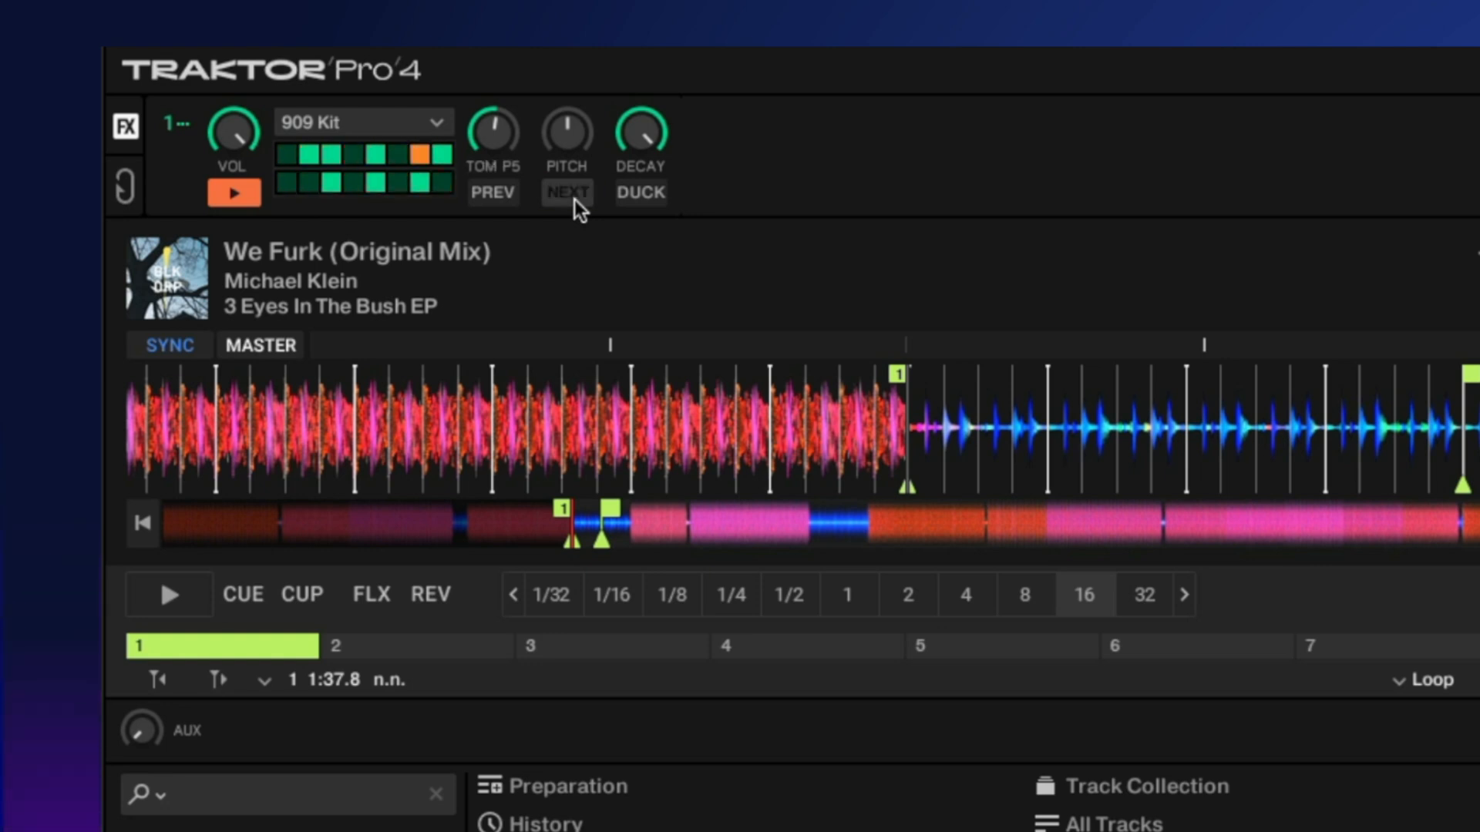
left_click(575, 200)
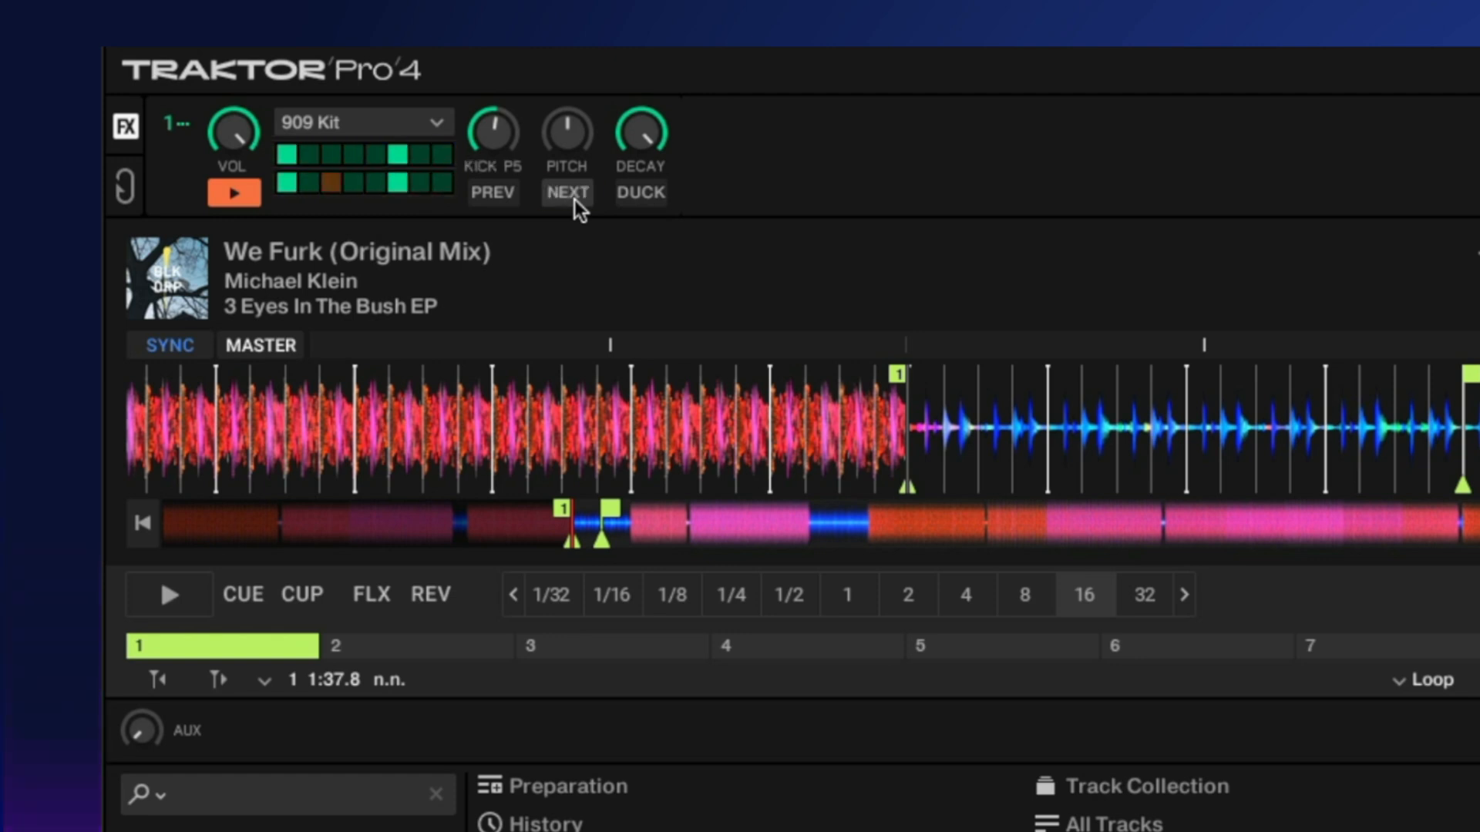
left_click(575, 200)
left_click(575, 200)
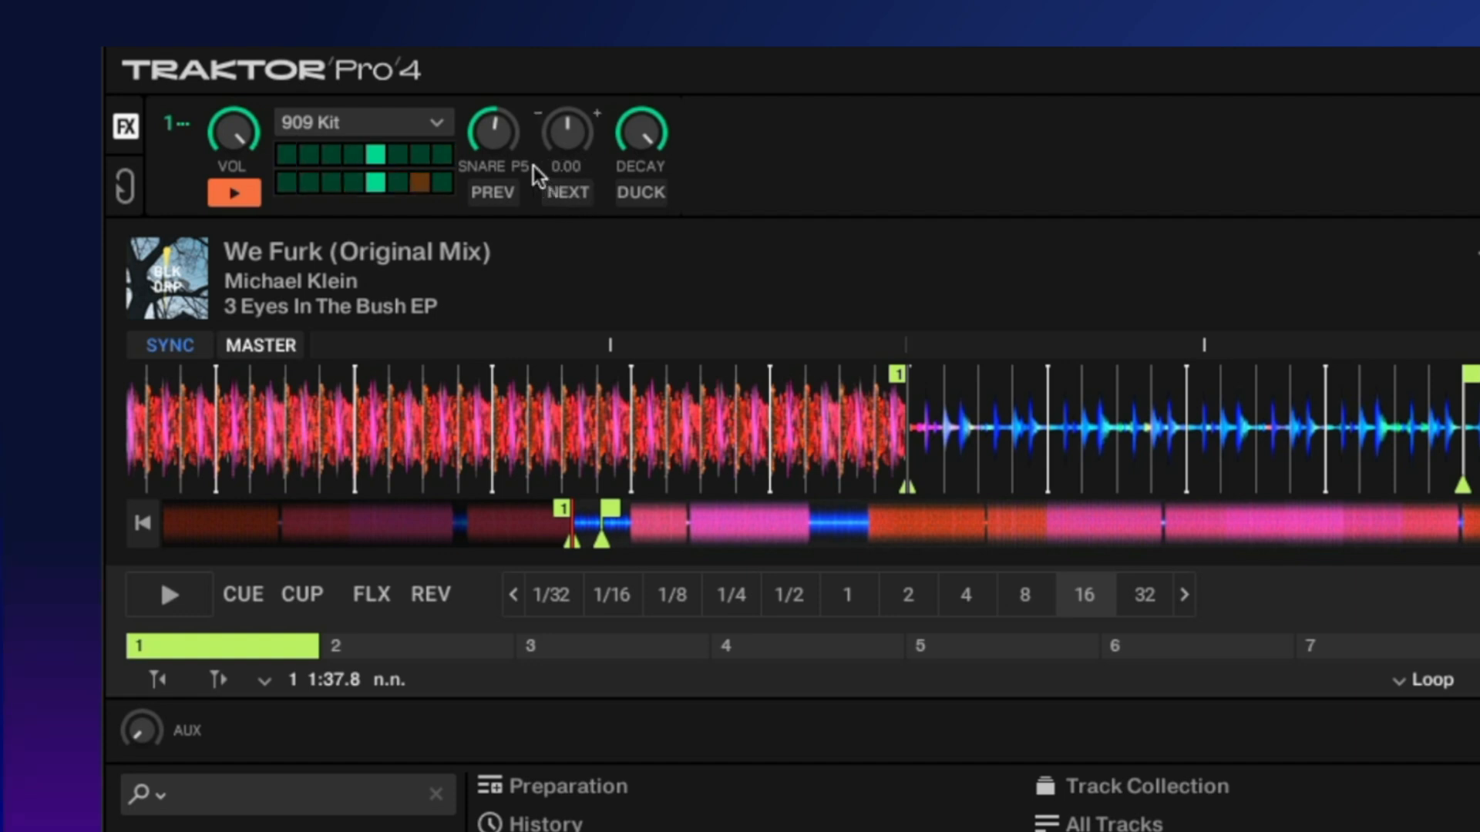
left_click(494, 144)
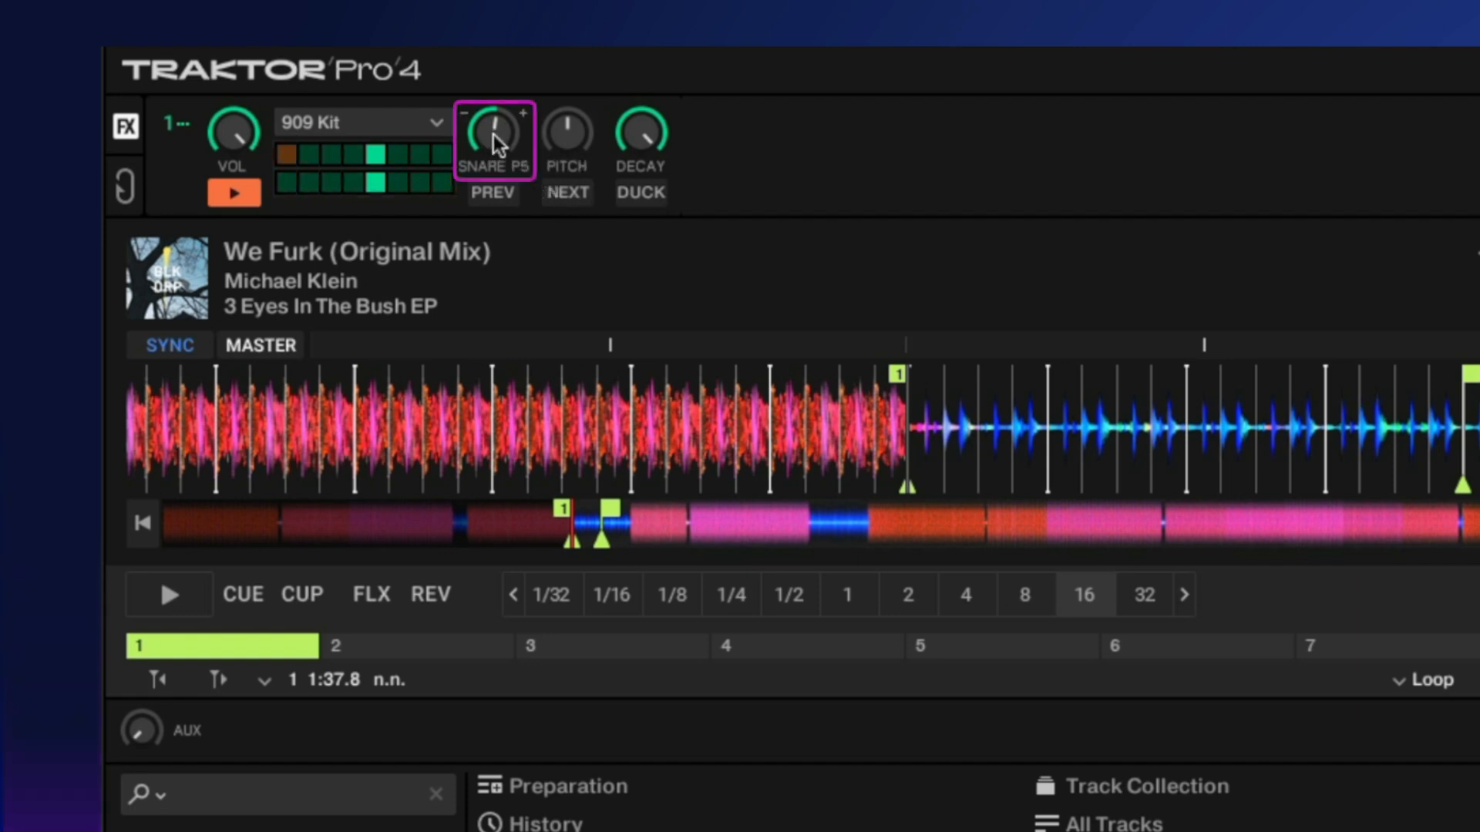
left_click_drag(494, 134, 493, 143)
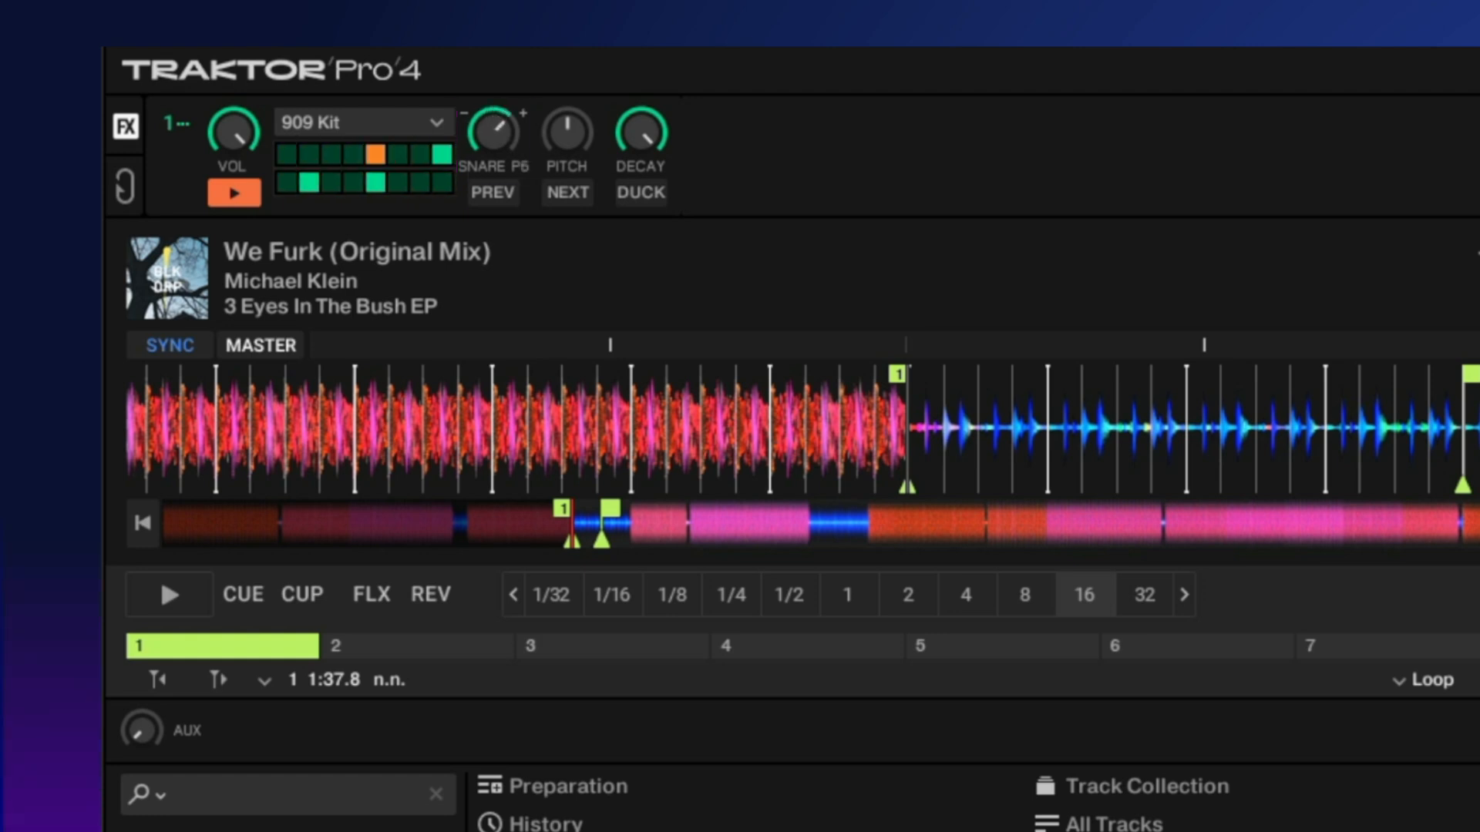
mouse_move(494, 145)
left_mouse_down()
mouse_move(495, 122)
mouse_move(494, 137)
left_mouse_up()
left_click(421, 183)
left_click(440, 186)
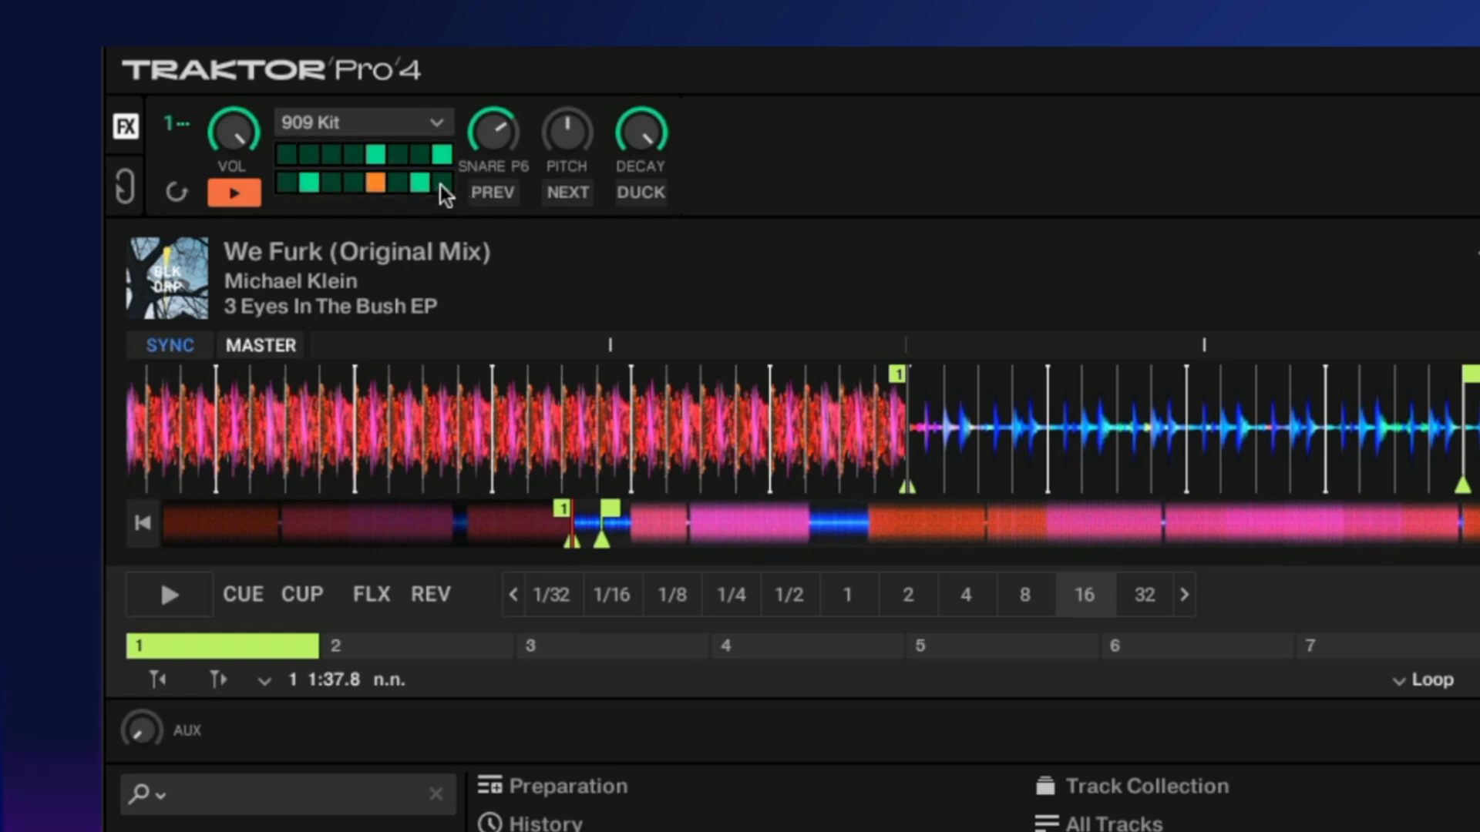
left_click(315, 153)
left_click(179, 196)
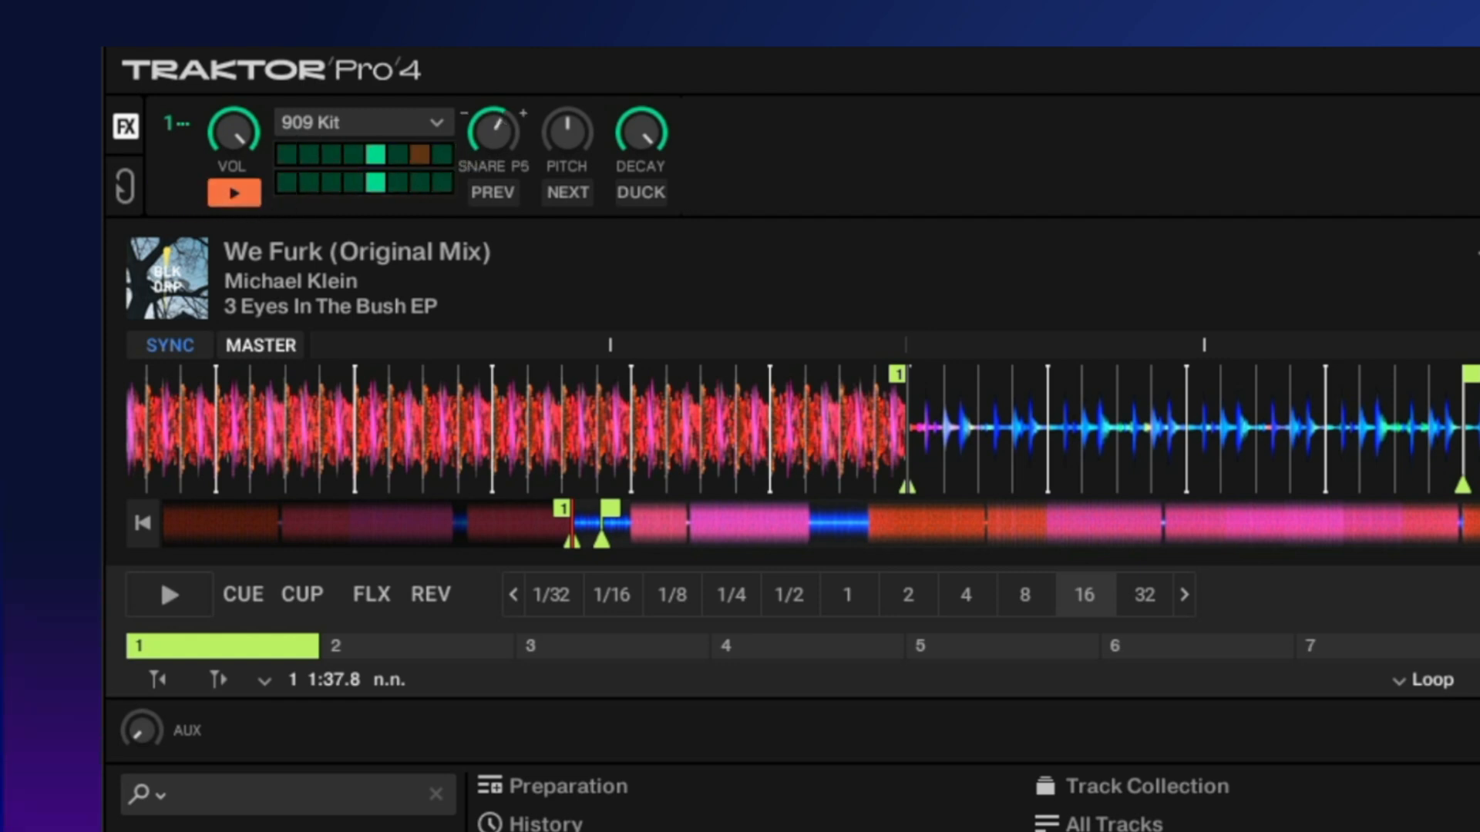
left_click_drag(500, 133, 500, 141)
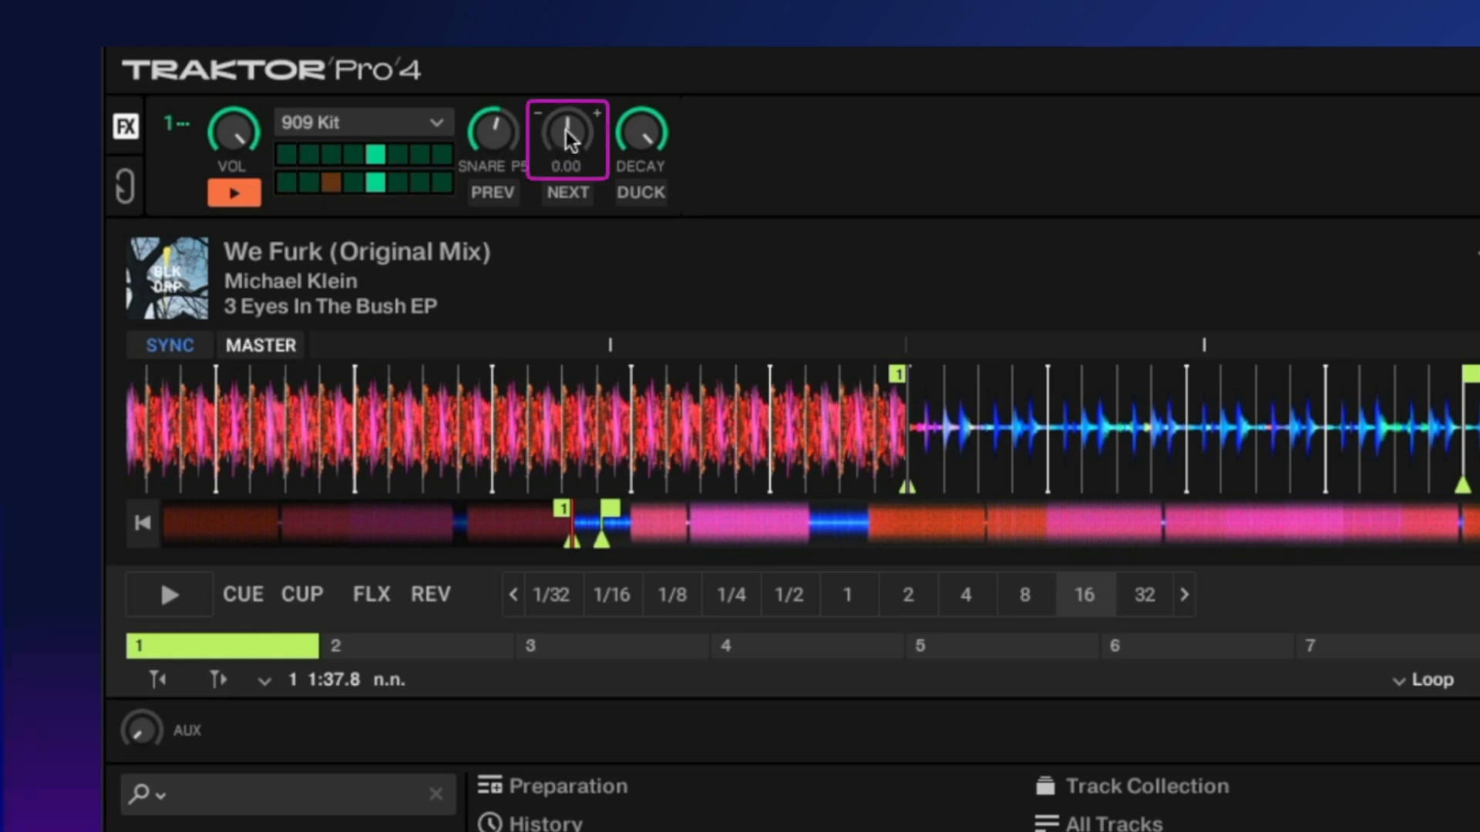
mouse_move(566, 132)
left_mouse_down()
mouse_move(565, 151)
mouse_move(565, 116)
left_mouse_up()
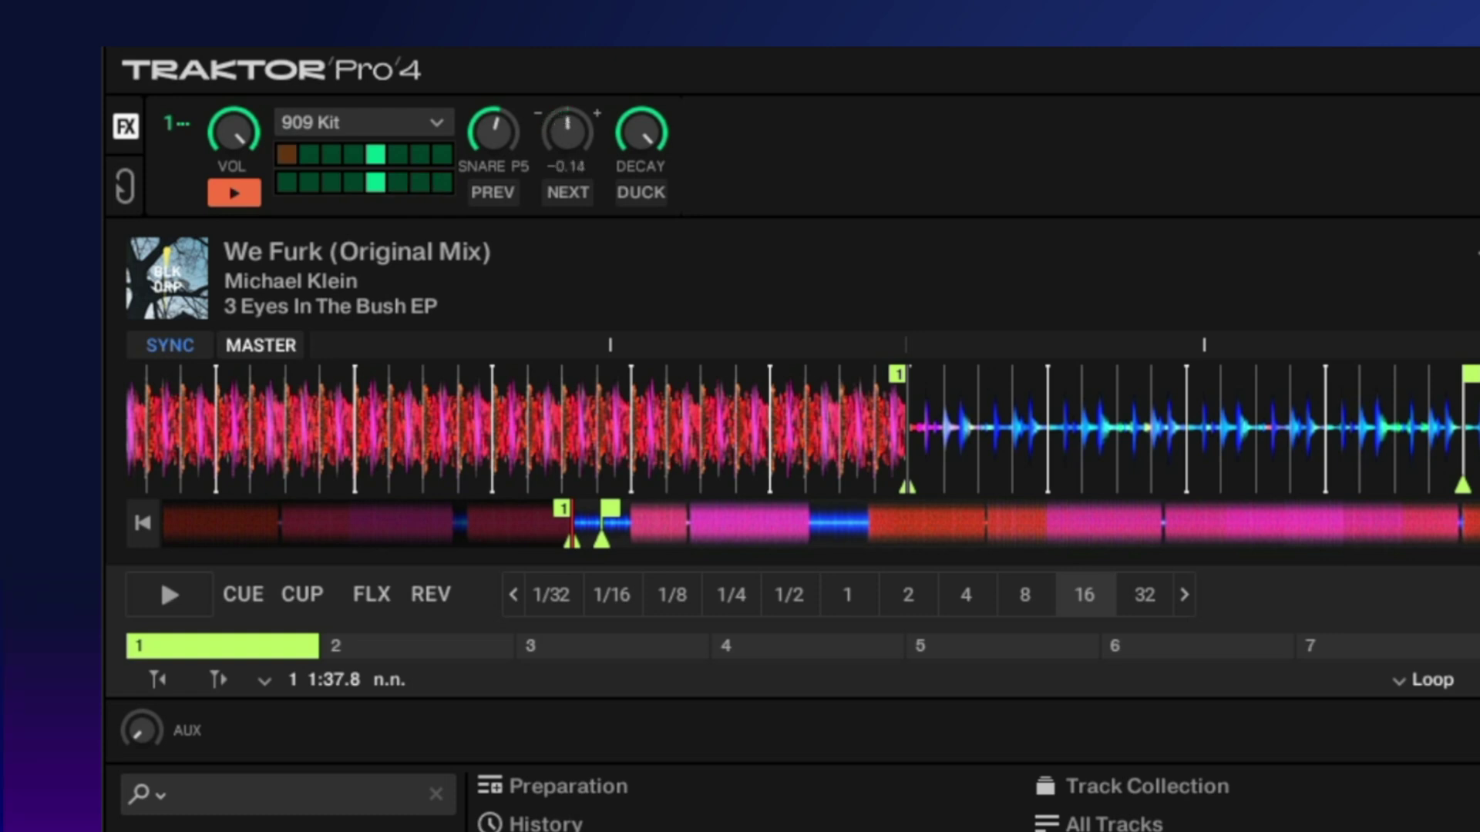
double_click(564, 141)
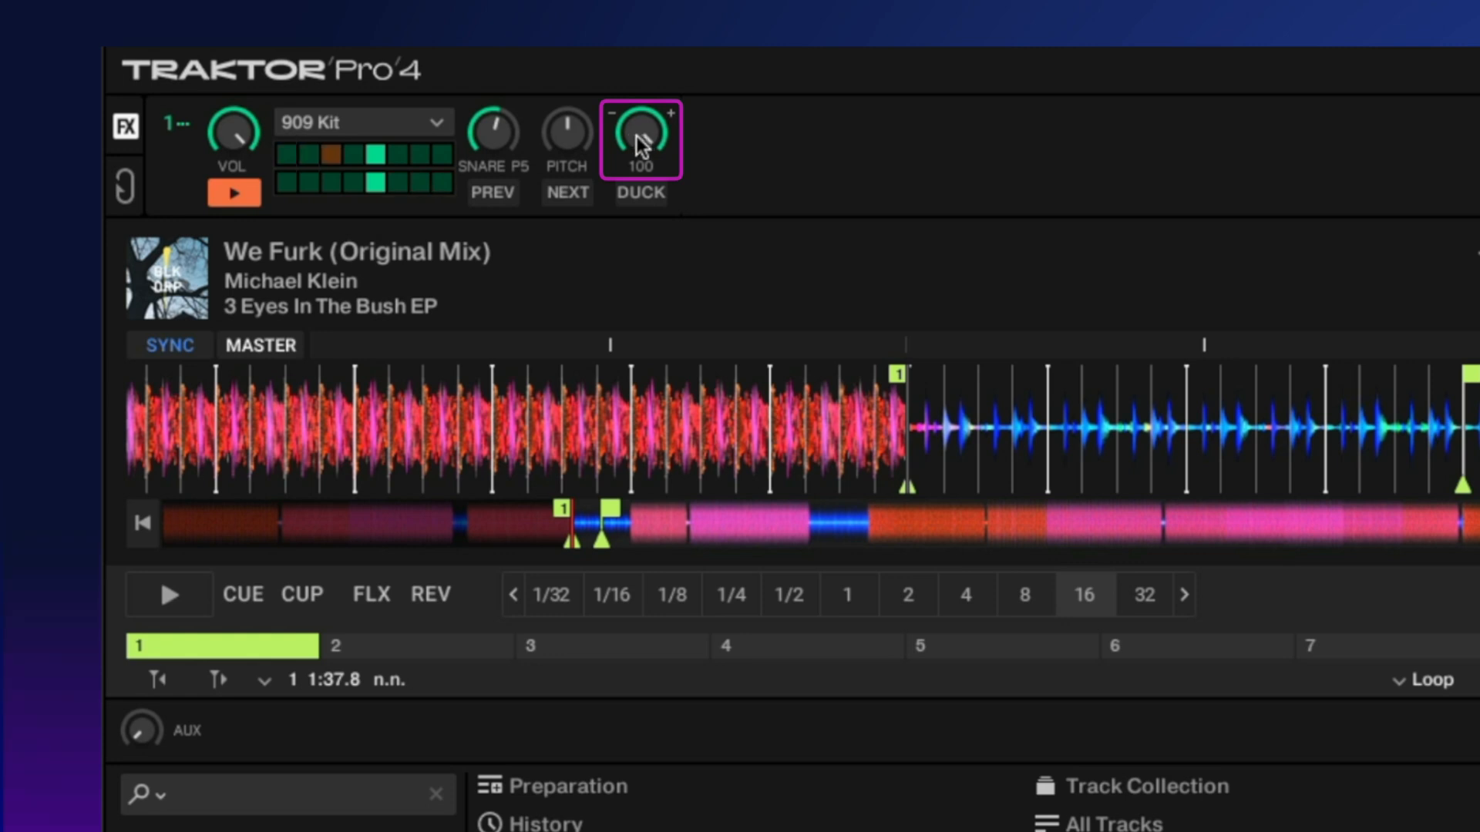
left_click_drag(653, 141, 654, 185)
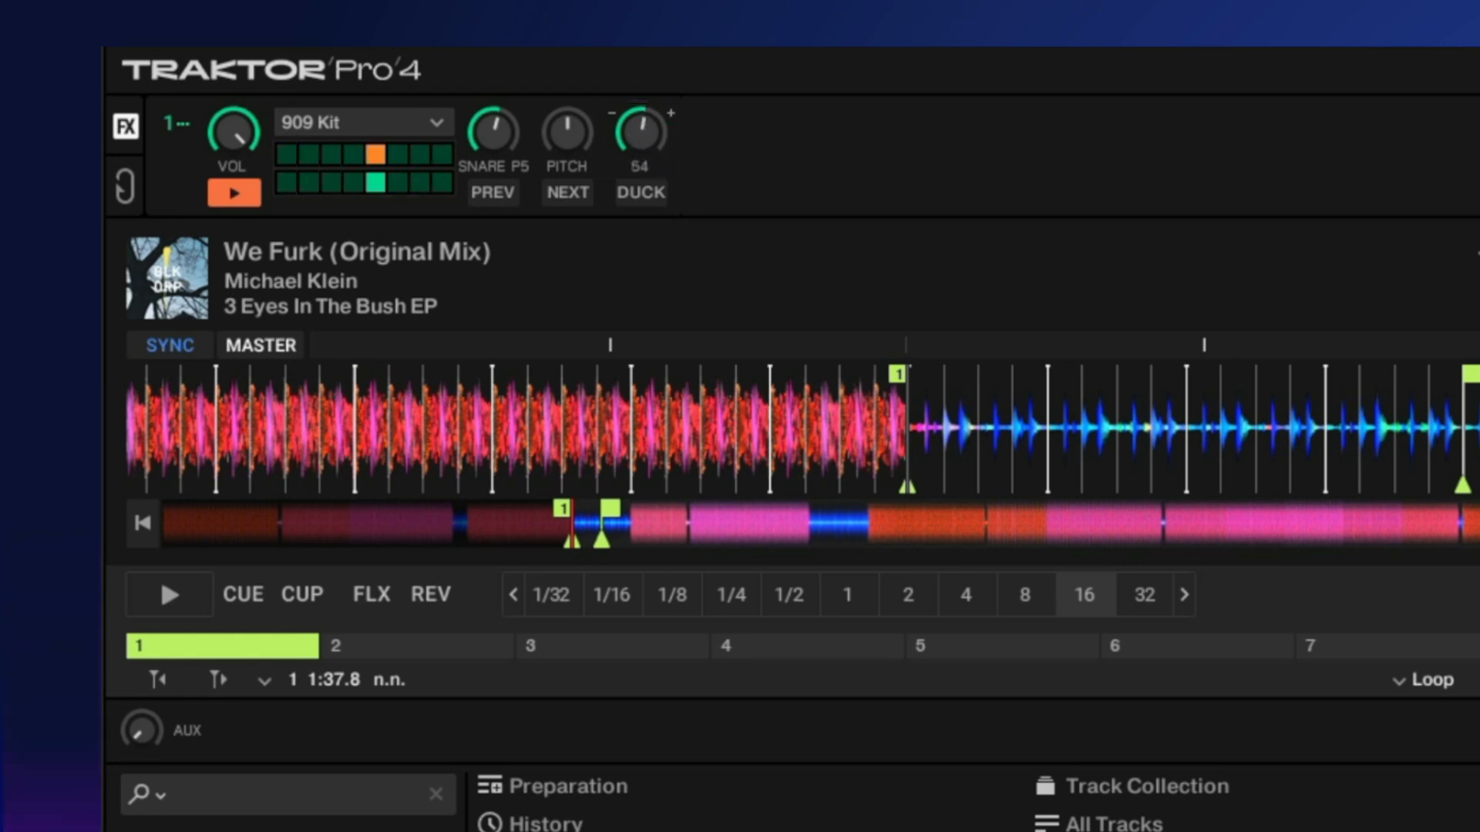
left_click_drag(639, 134, 640, 140)
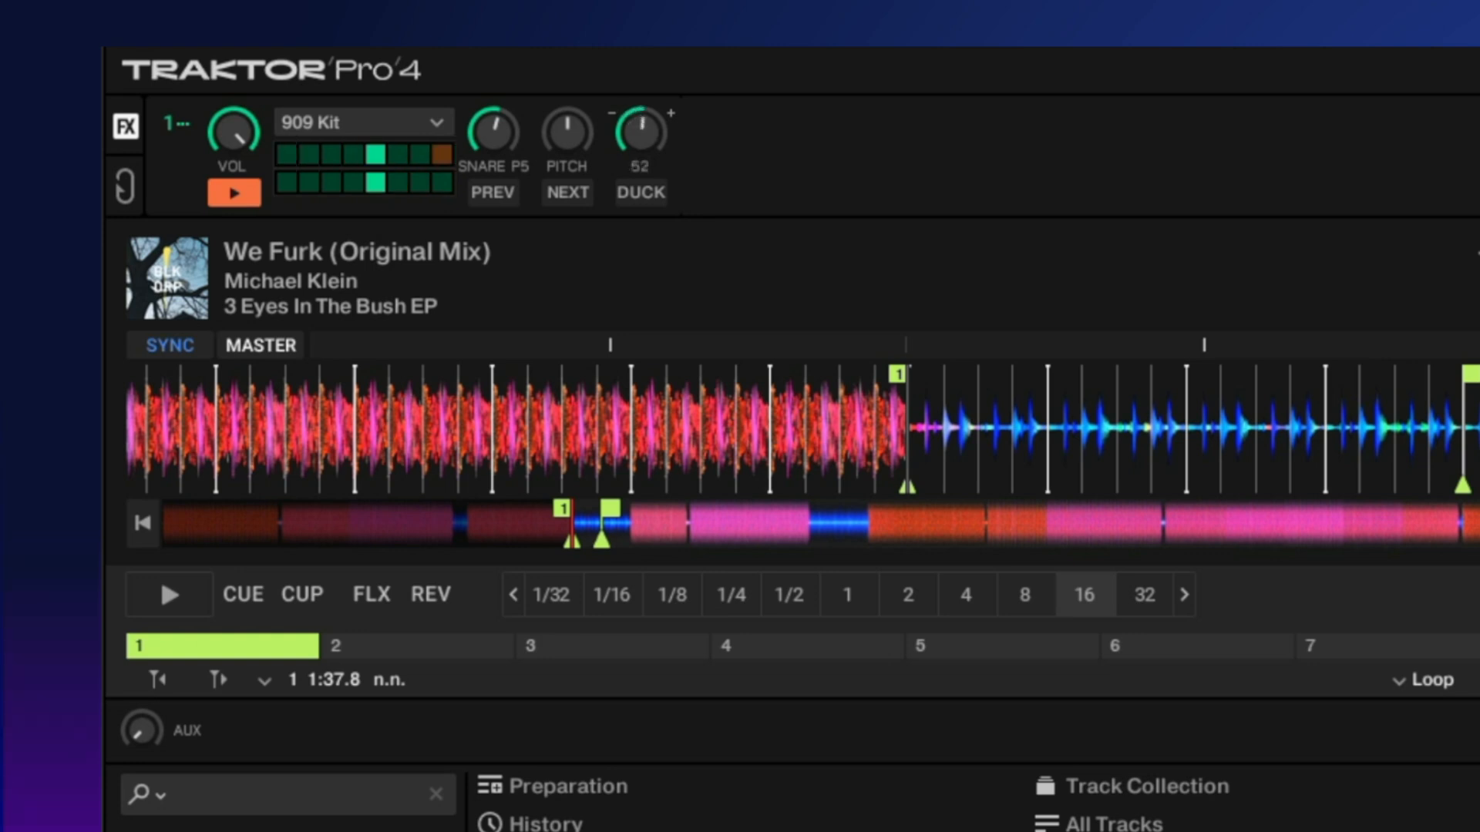
double_click(651, 136)
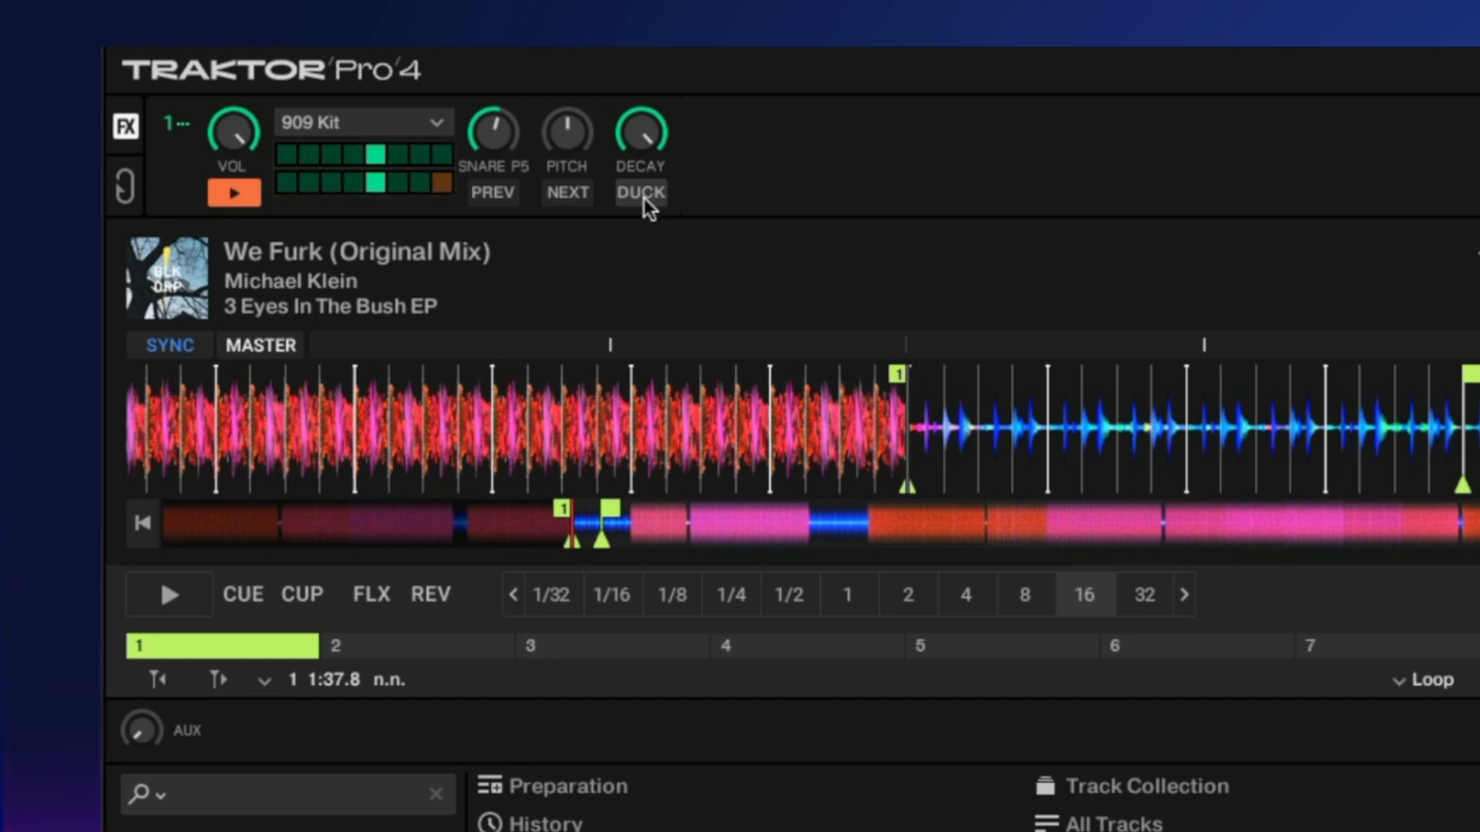
Switch DUCK on, sweep the ducking amount from 35 past 79, raise decay, and restore volume to 100%.
left_click(650, 198)
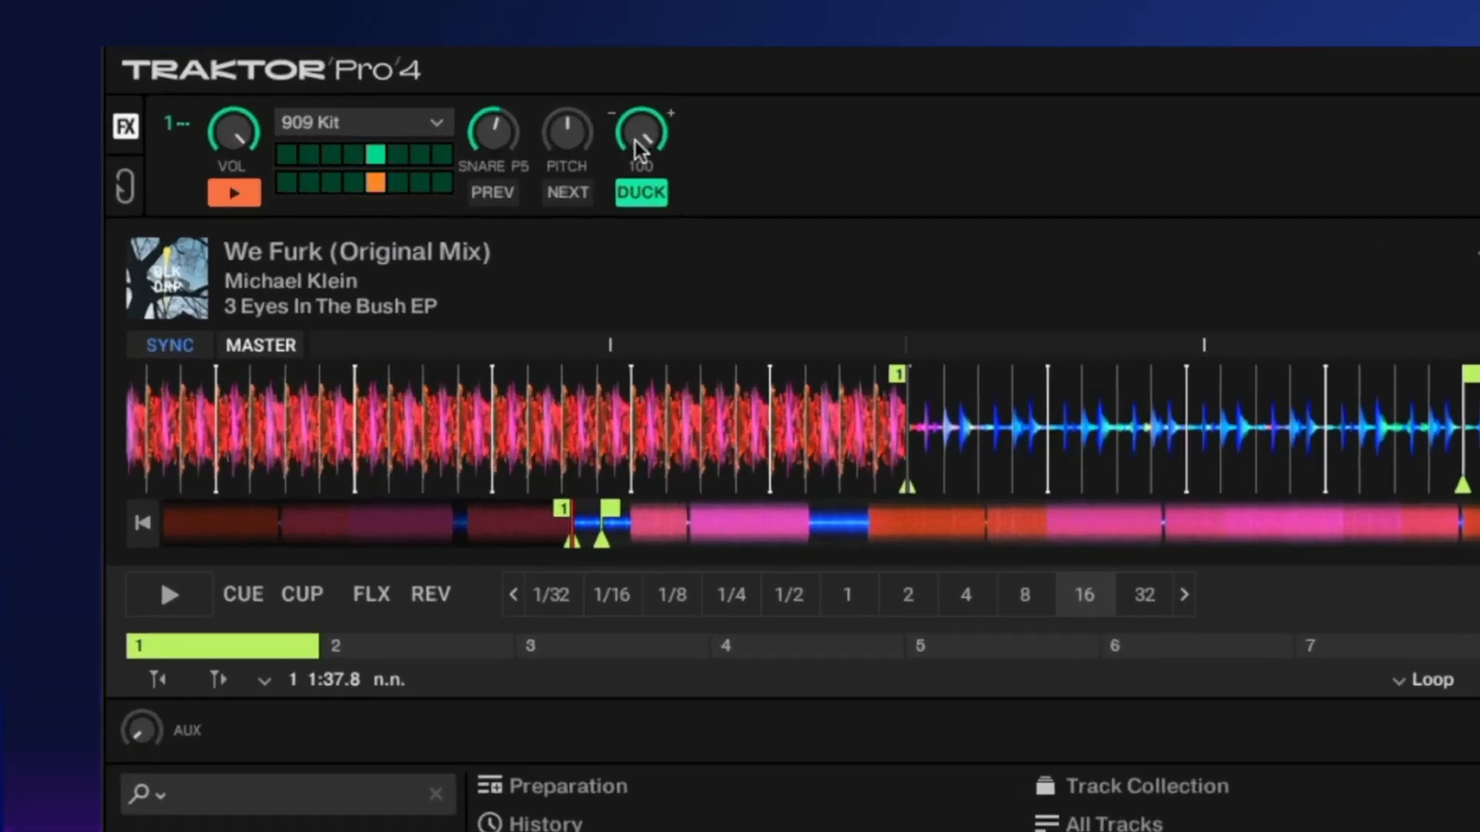
left_click_drag(639, 141, 639, 220)
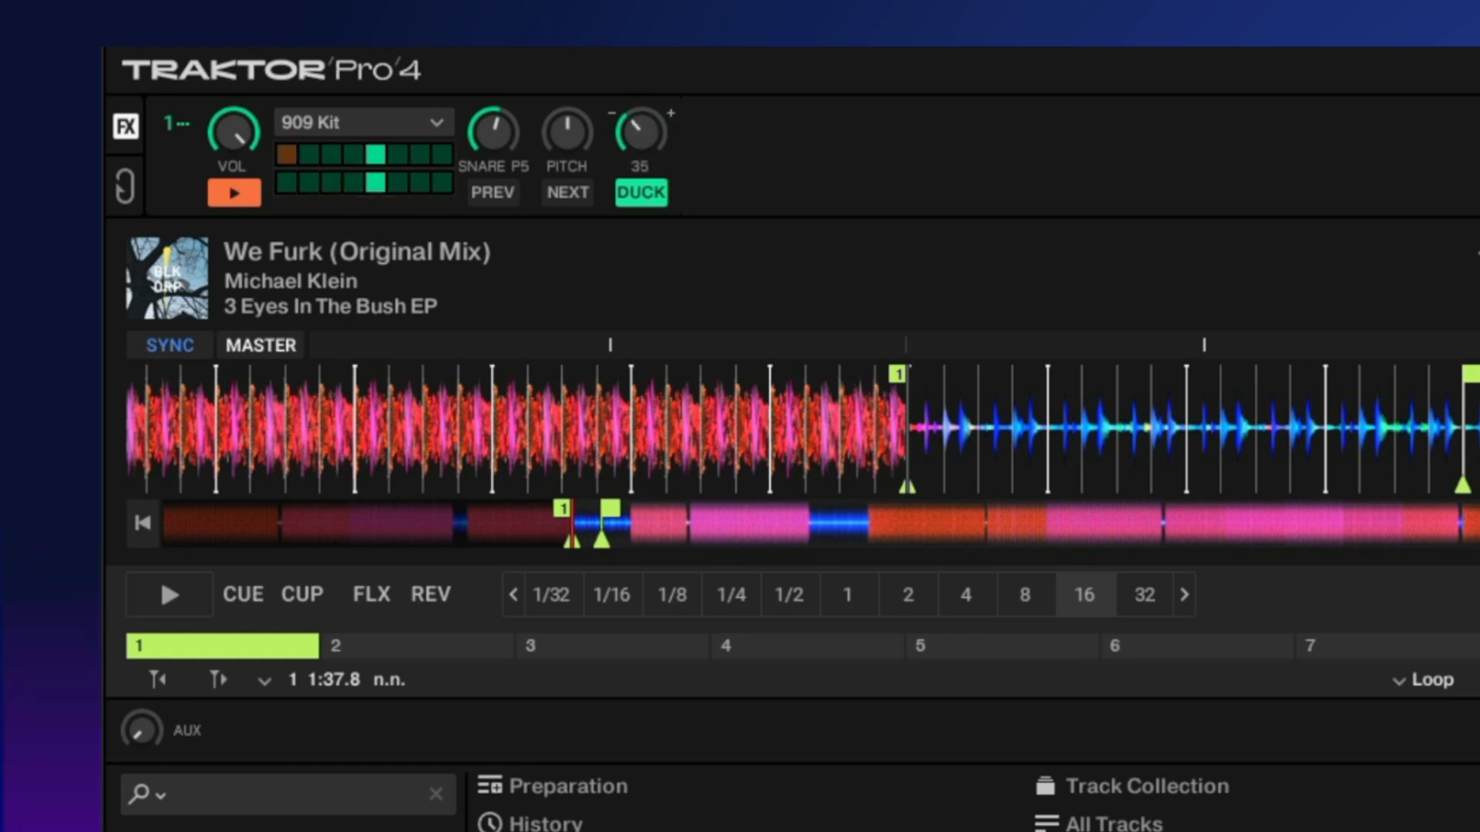
left_click_drag(638, 220, 638, 190)
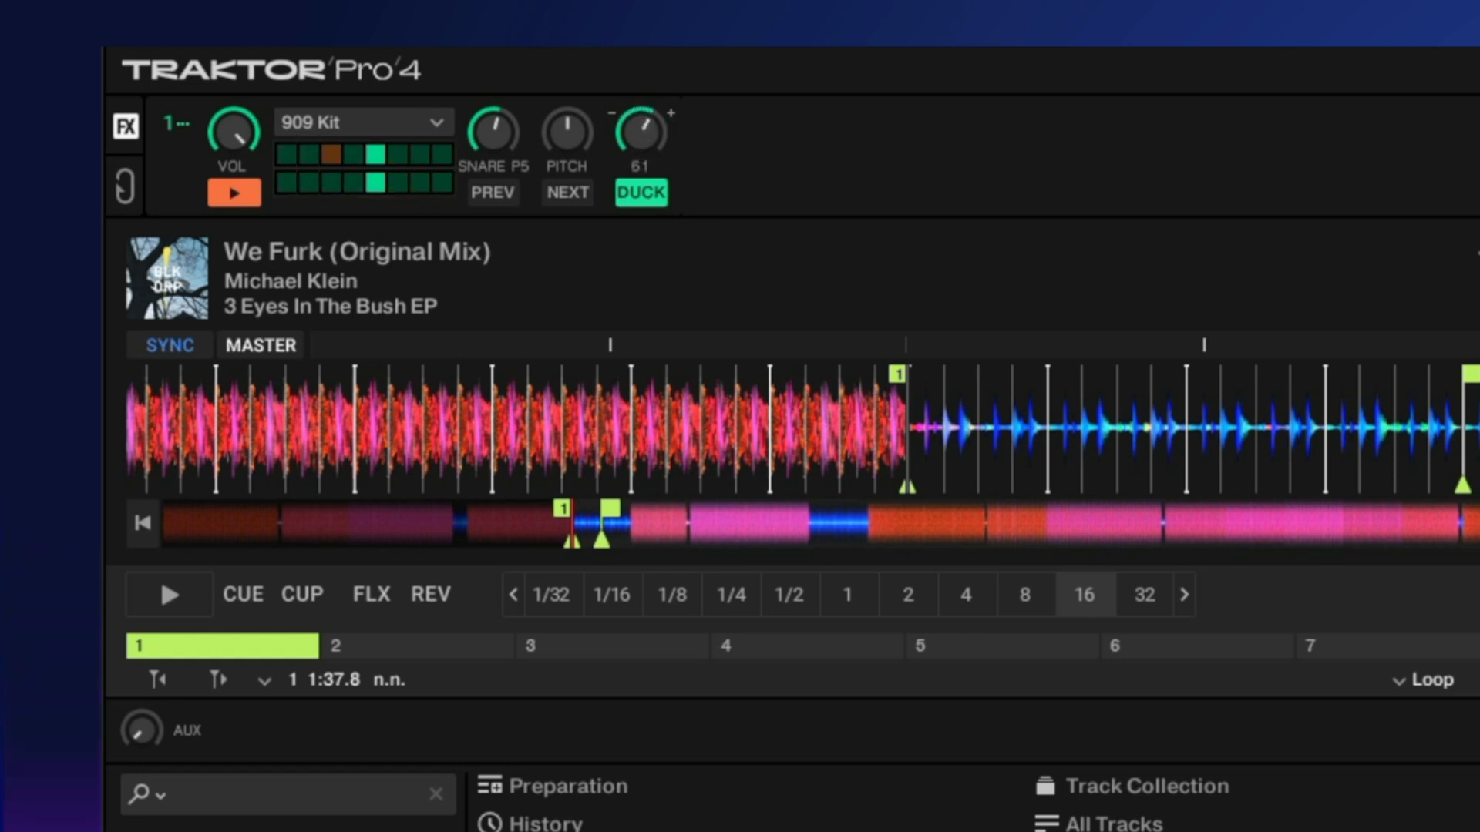
mouse_move(232, 133)
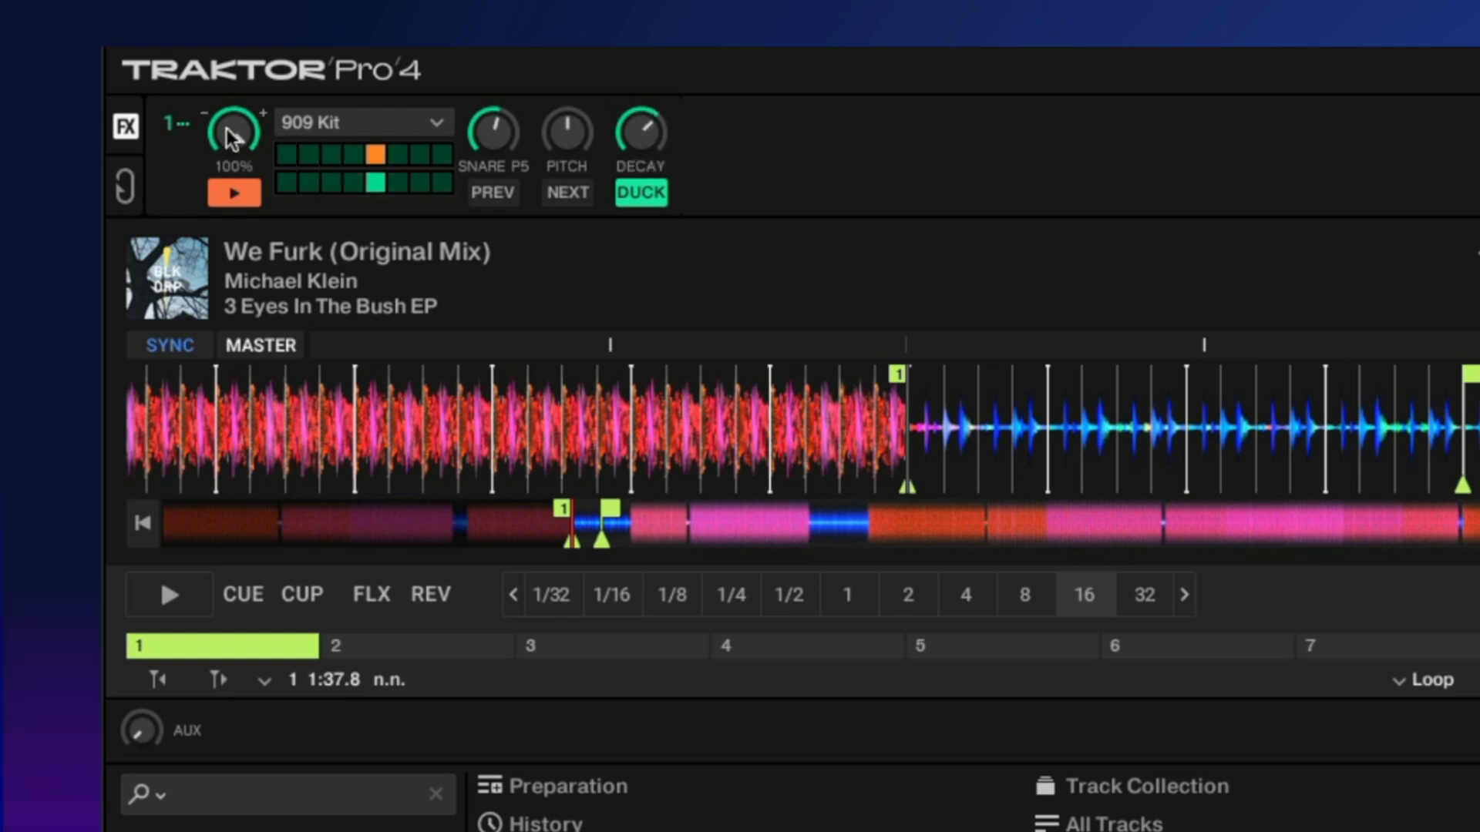
left_click_drag(233, 137, 233, 151)
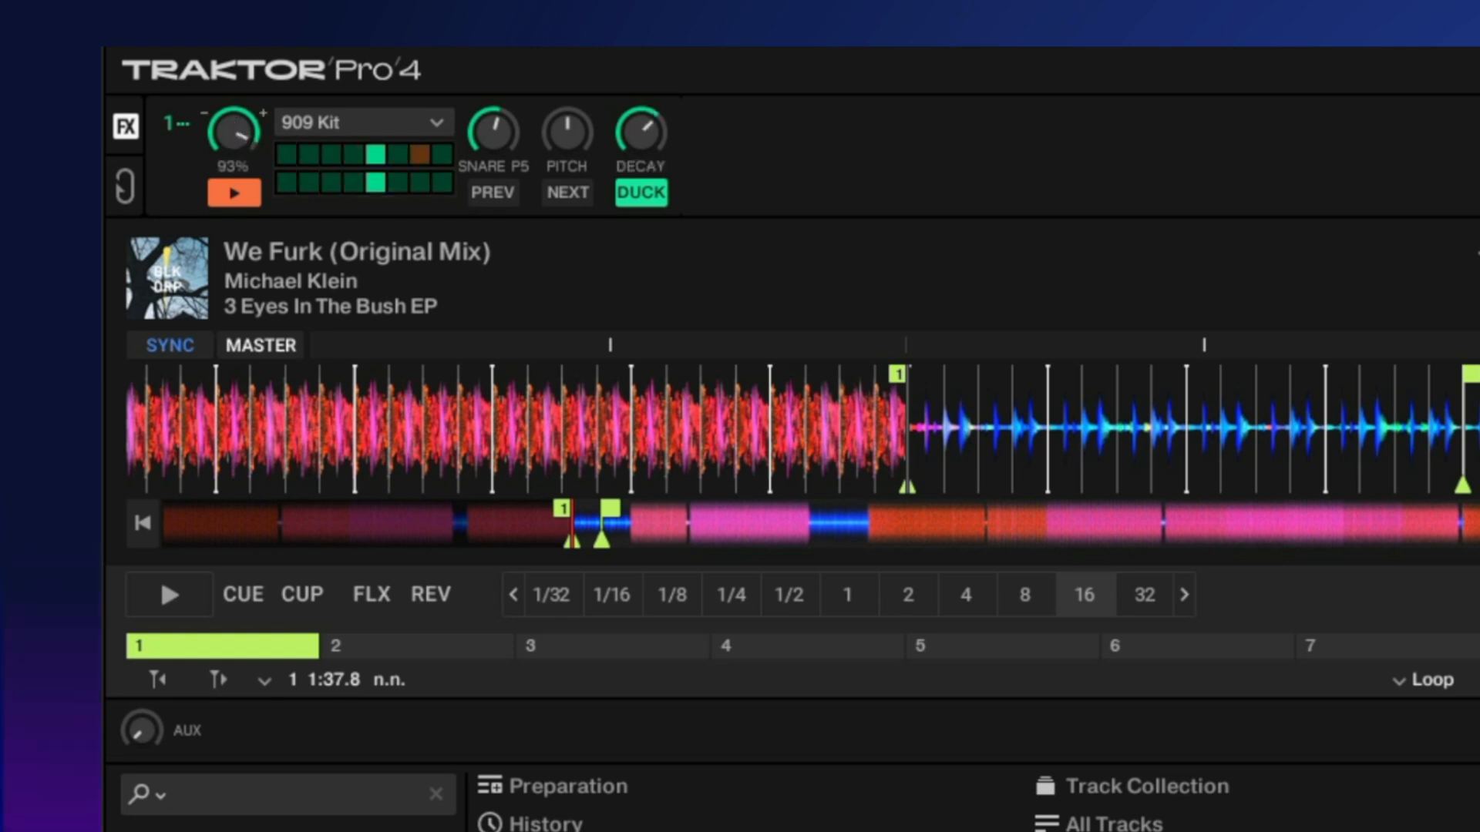
left_click_drag(642, 138, 641, 106)
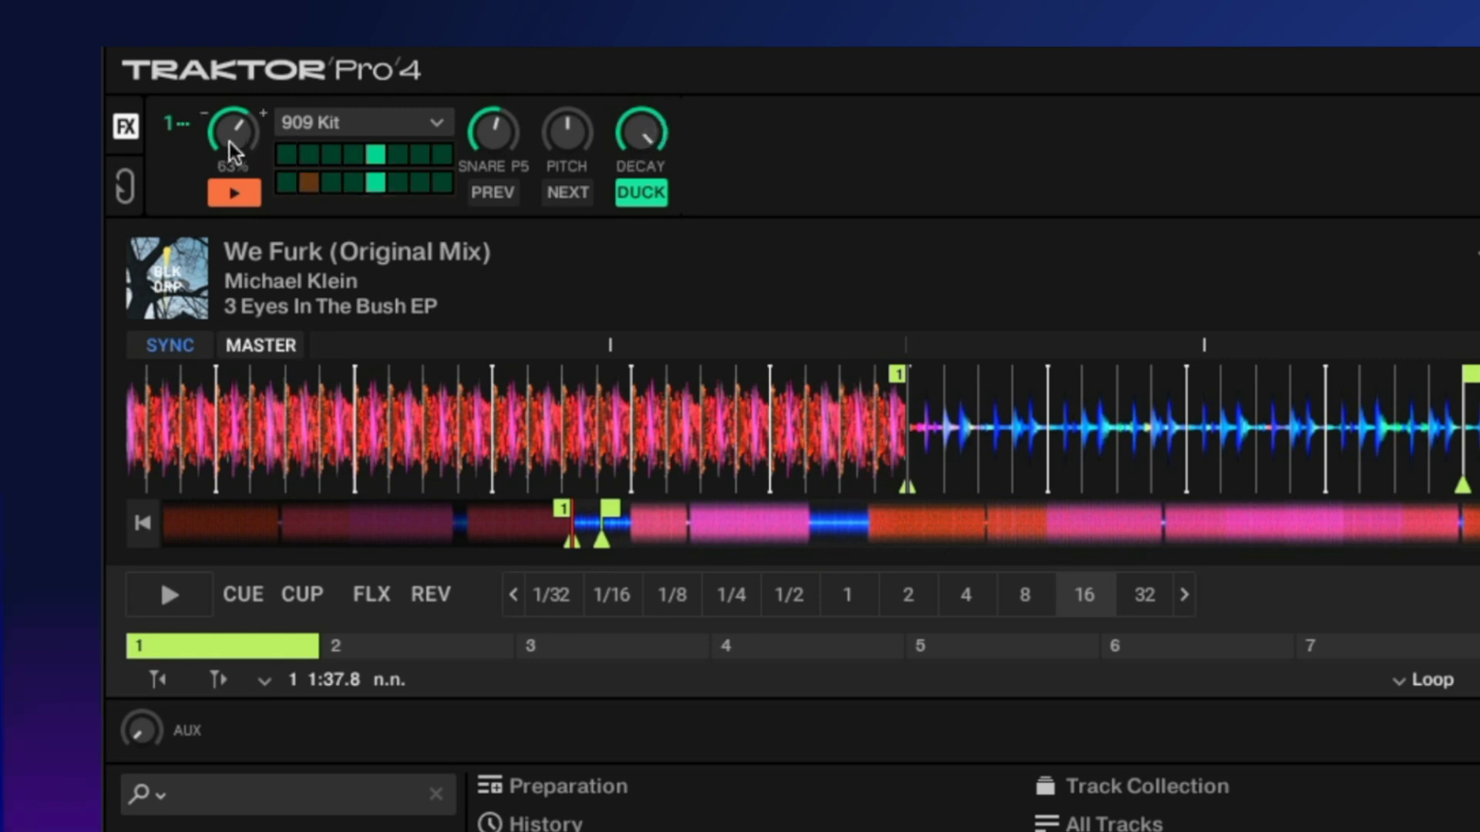
left_click_drag(230, 142, 229, 117)
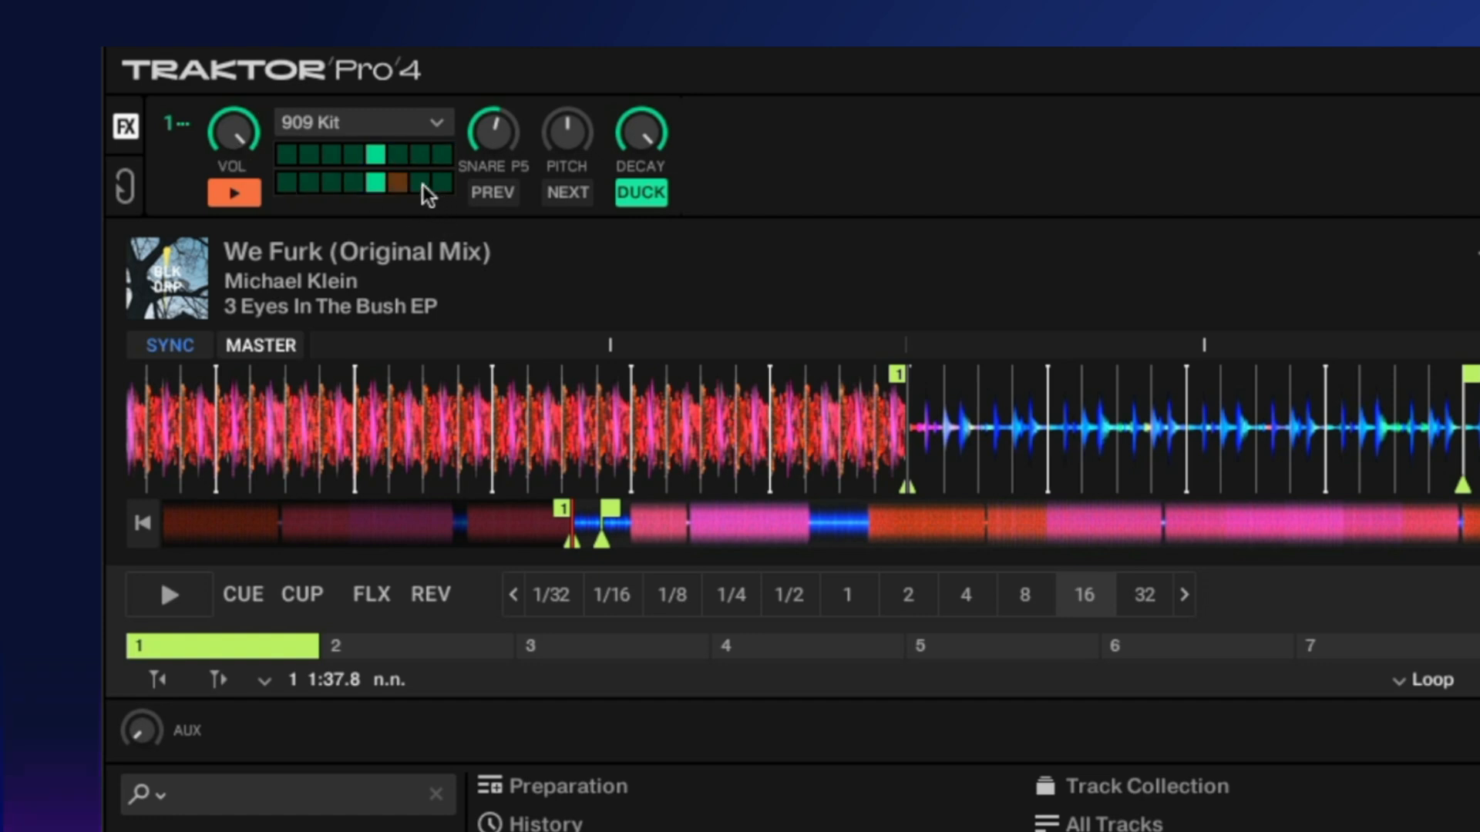
left_click(181, 123)
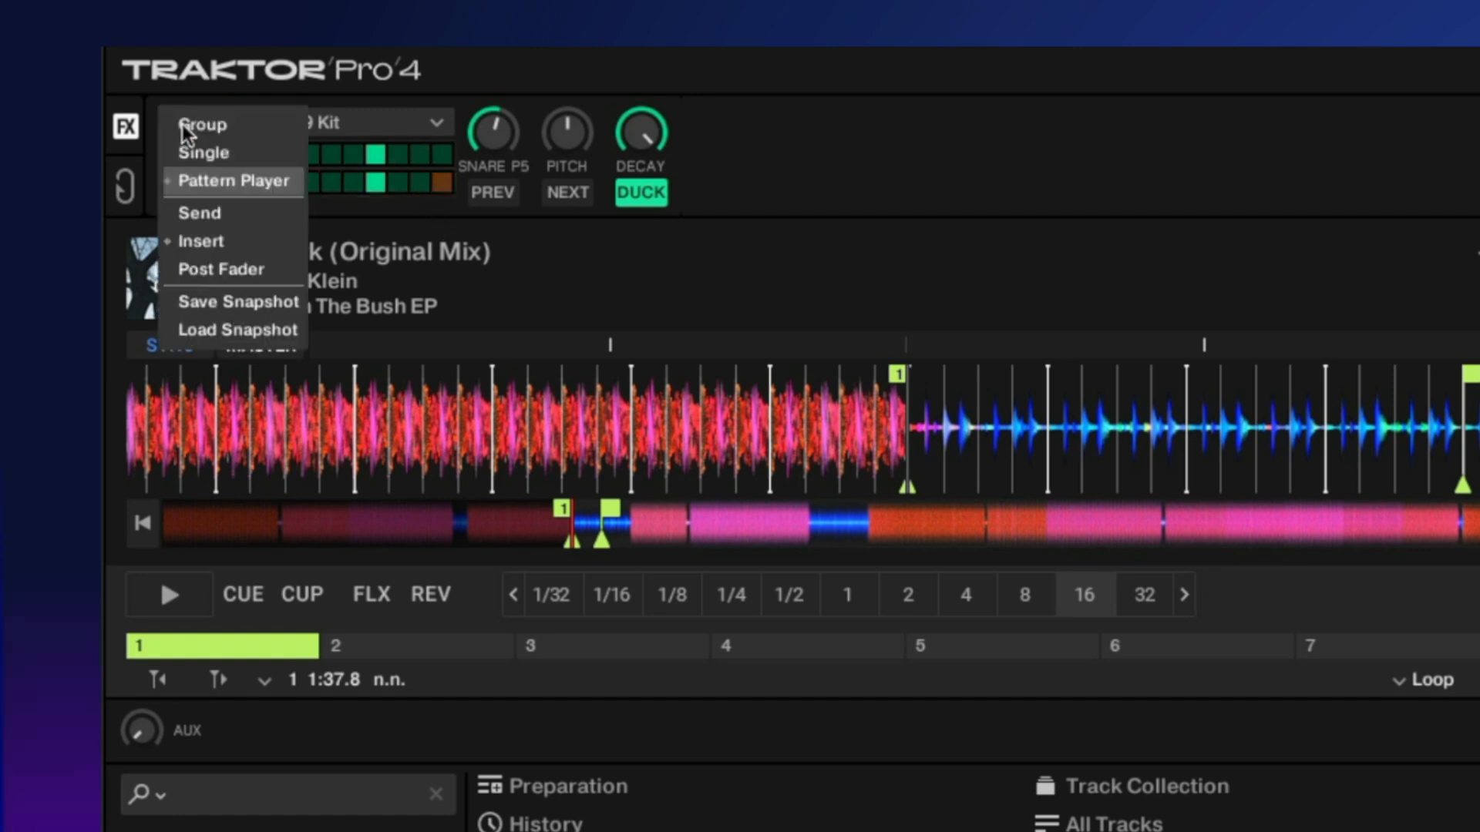
left_click(270, 299)
left_click(390, 124)
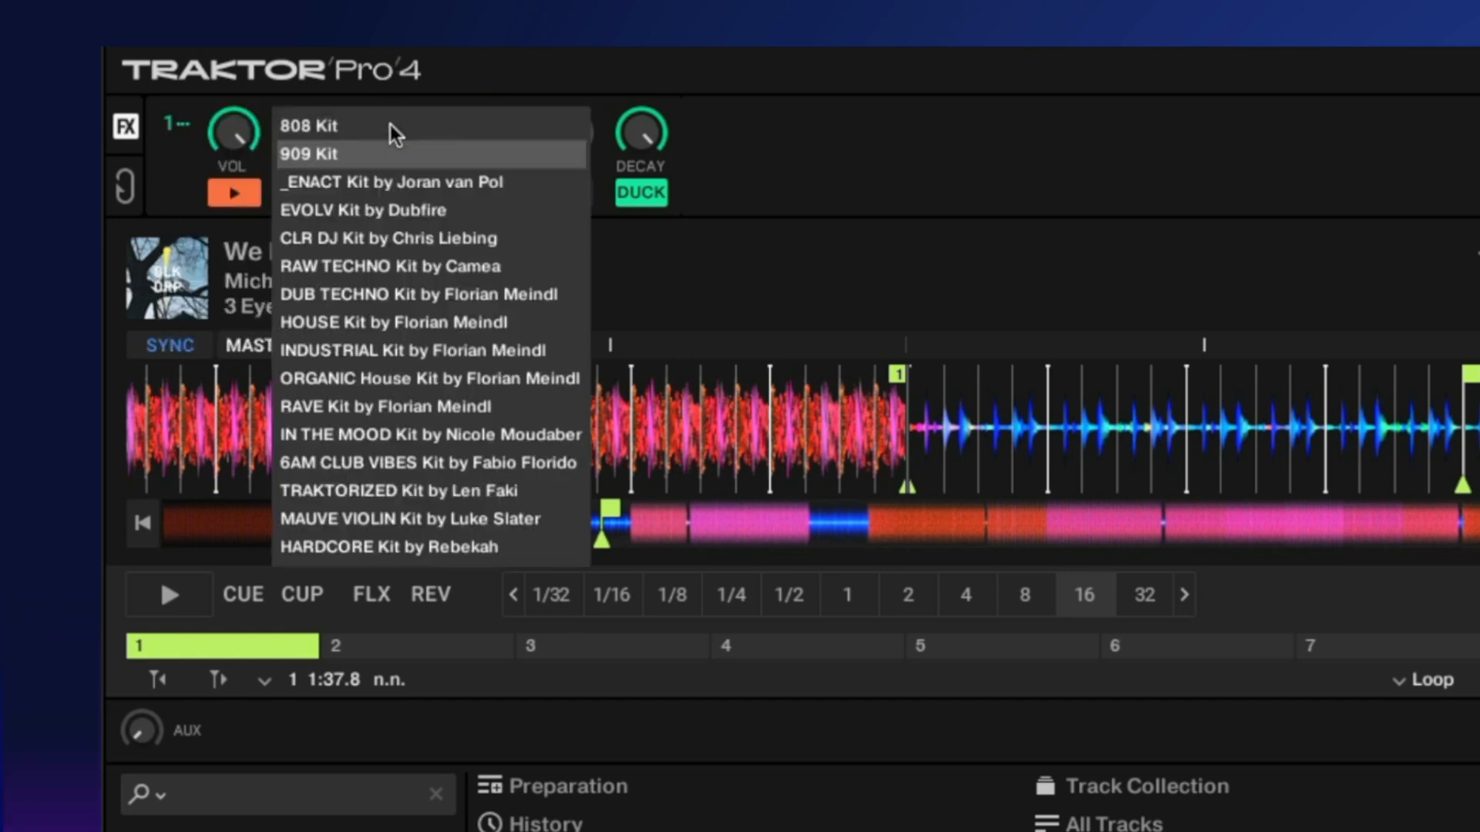
left_click(384, 330)
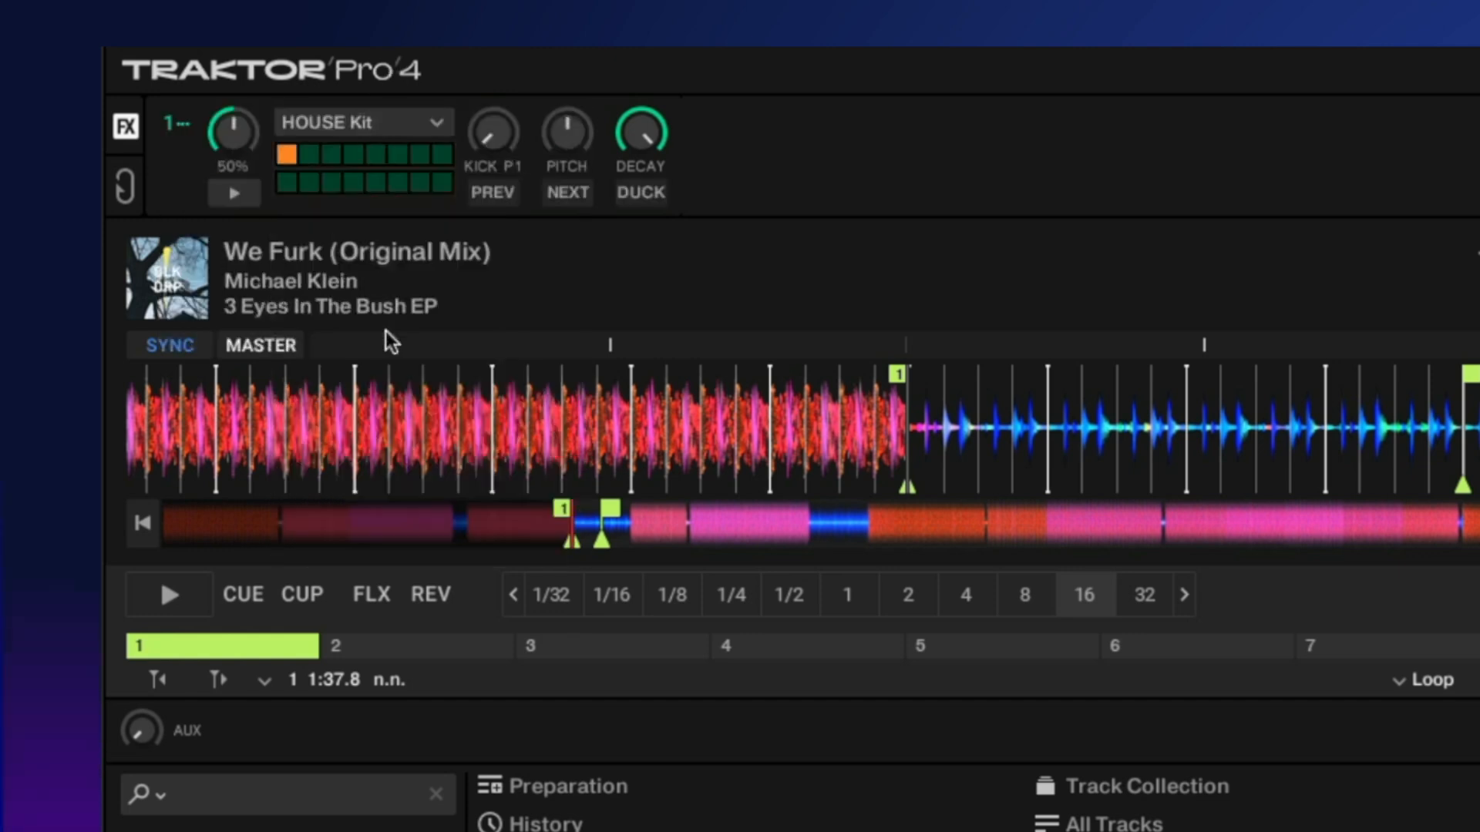
left_click(412, 128)
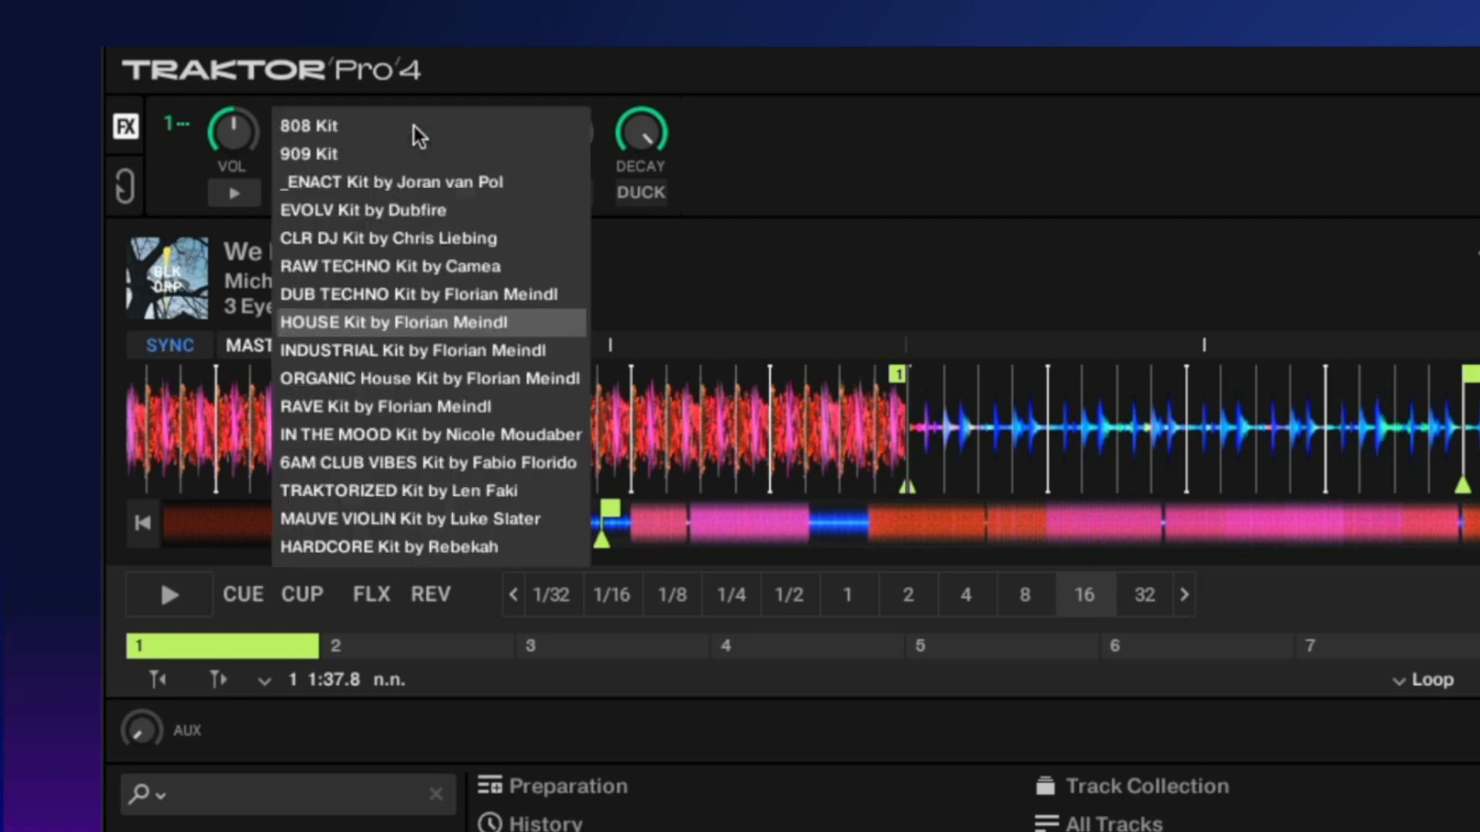
left_click(398, 153)
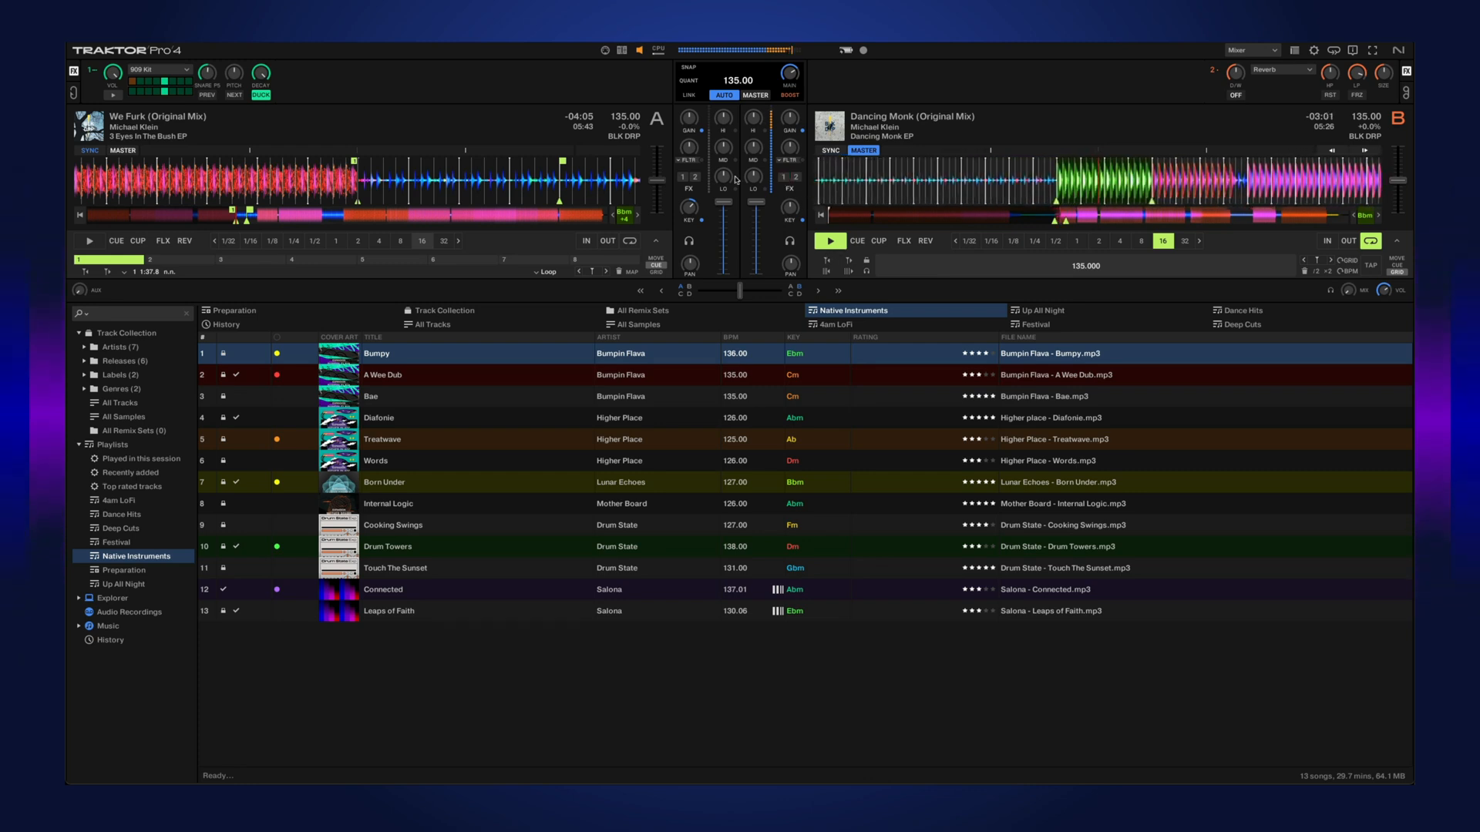
Route deck A through FX units 1 and 2, start the pattern player, and switch on the unit 2 Reverb.
left_click(682, 178)
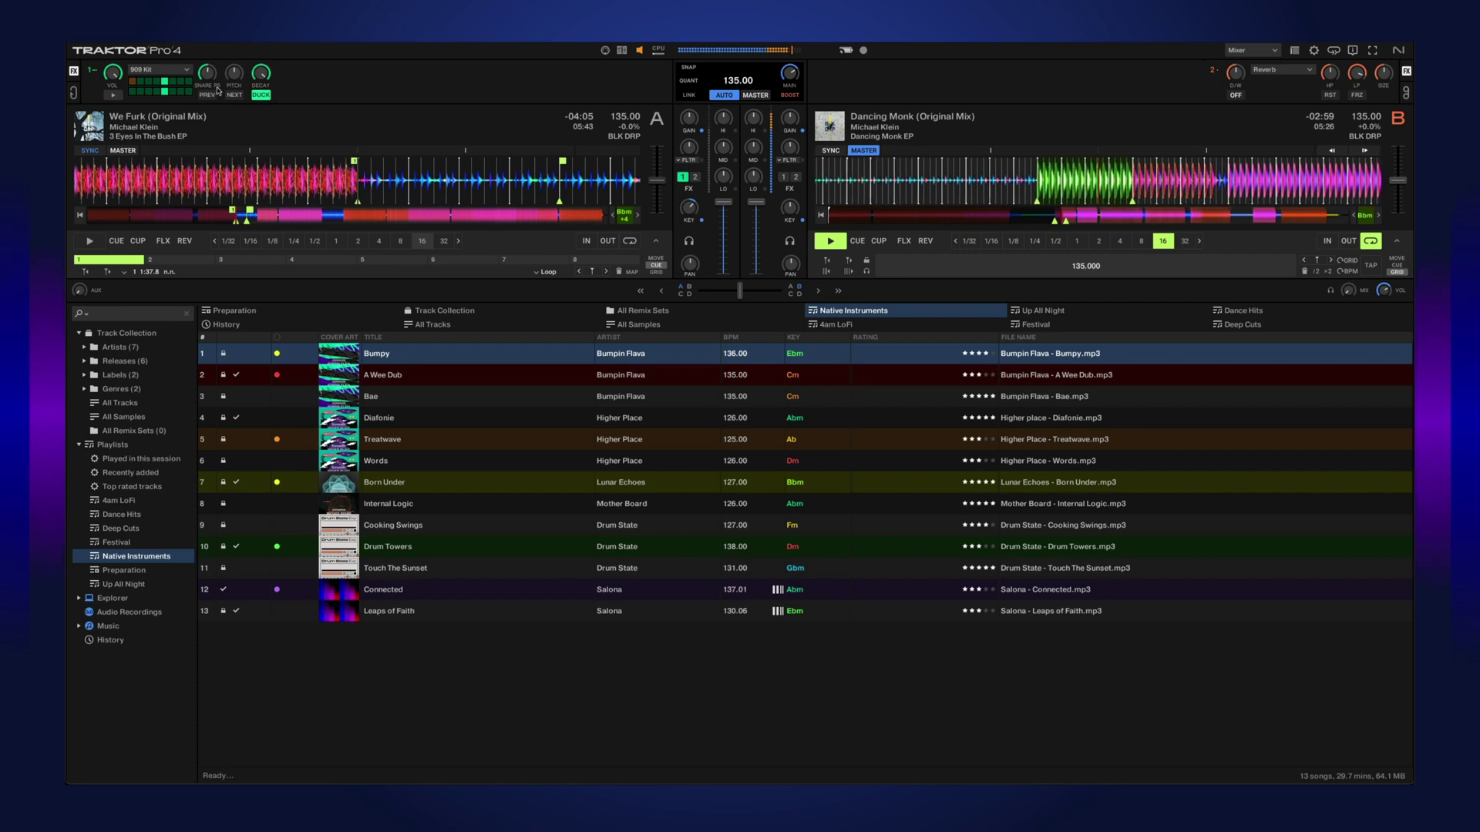
left_click(111, 95)
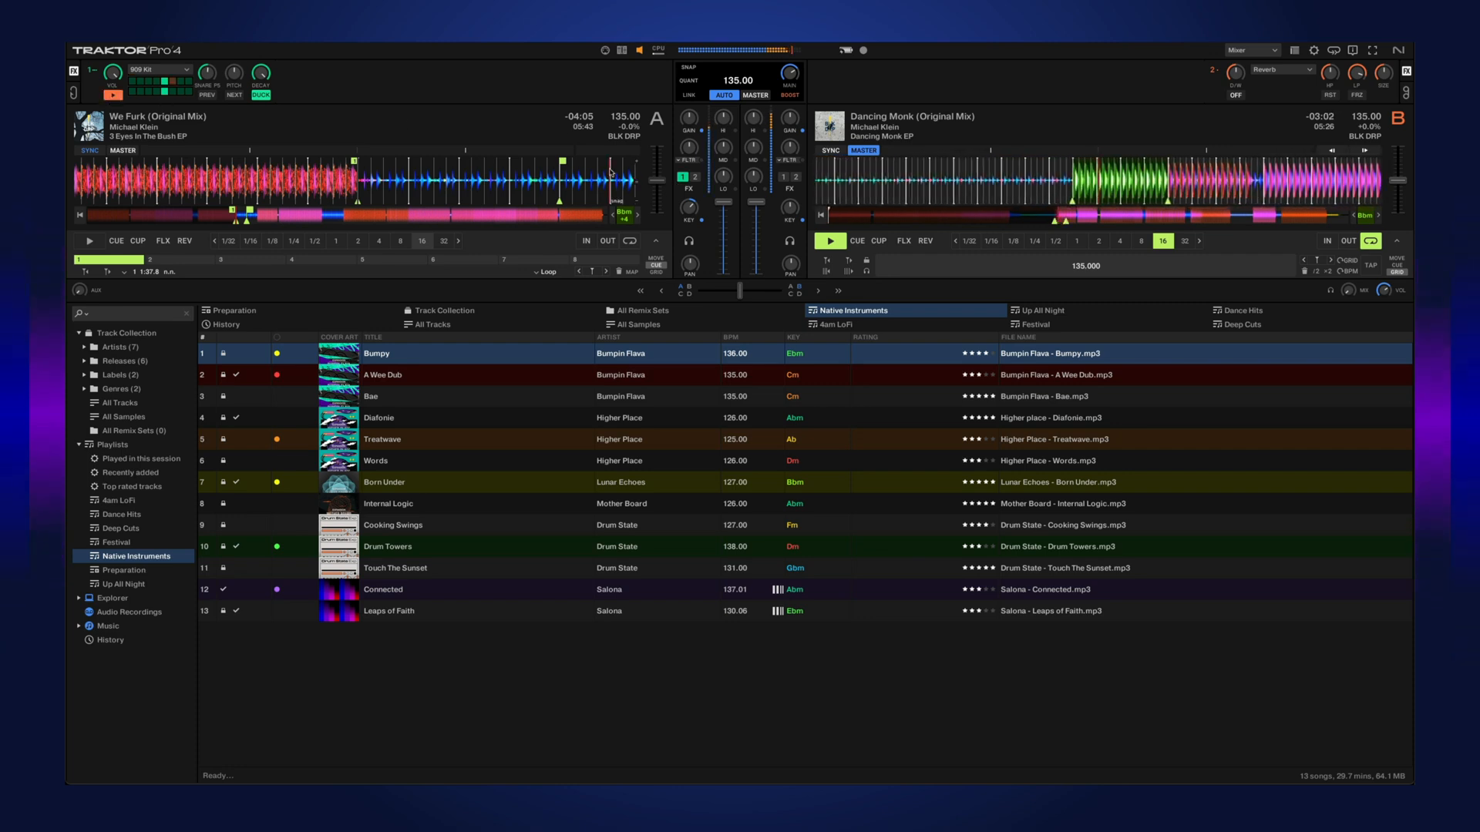
left_click(695, 178)
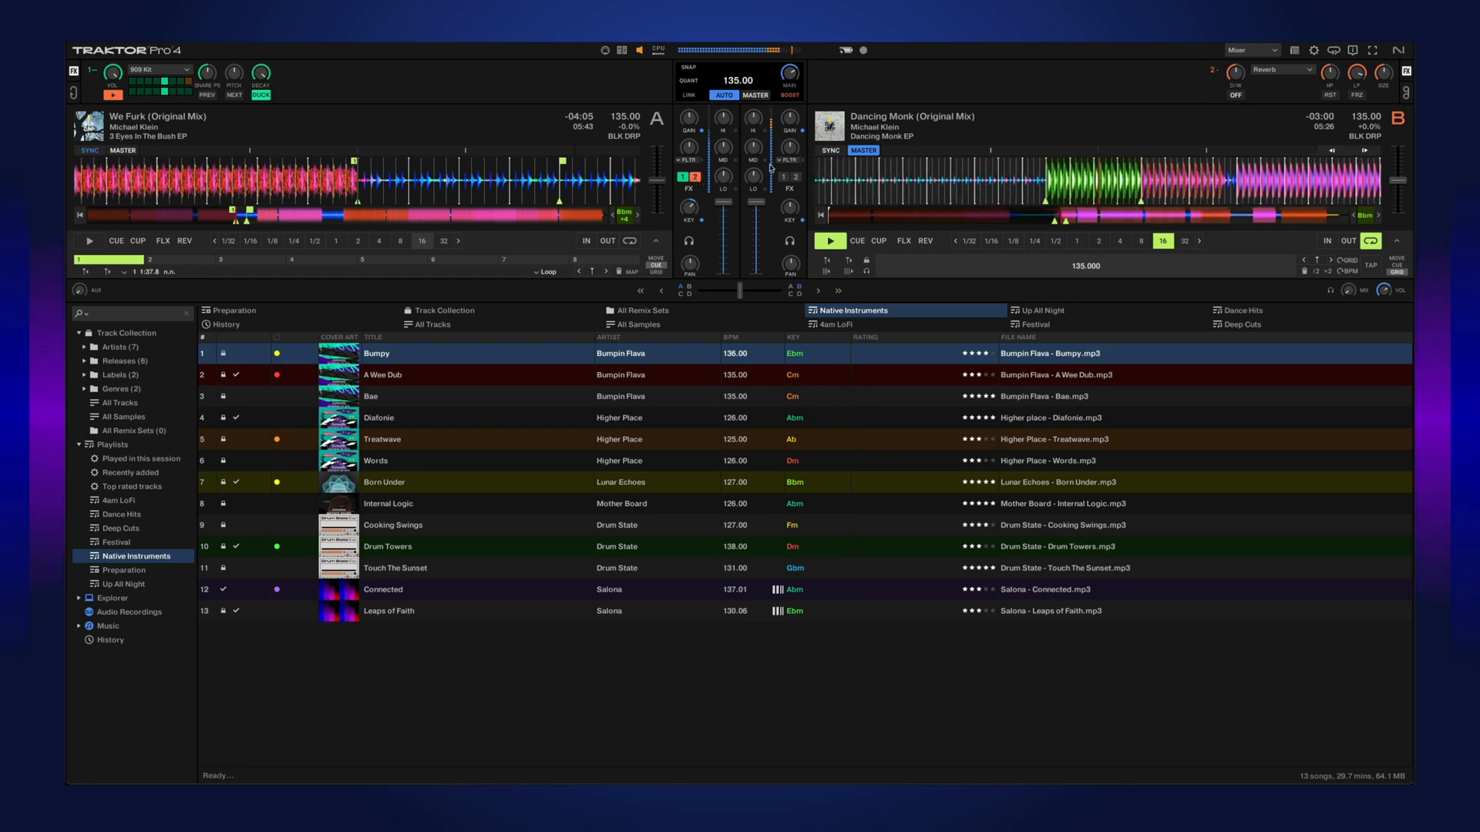
left_click(1235, 96)
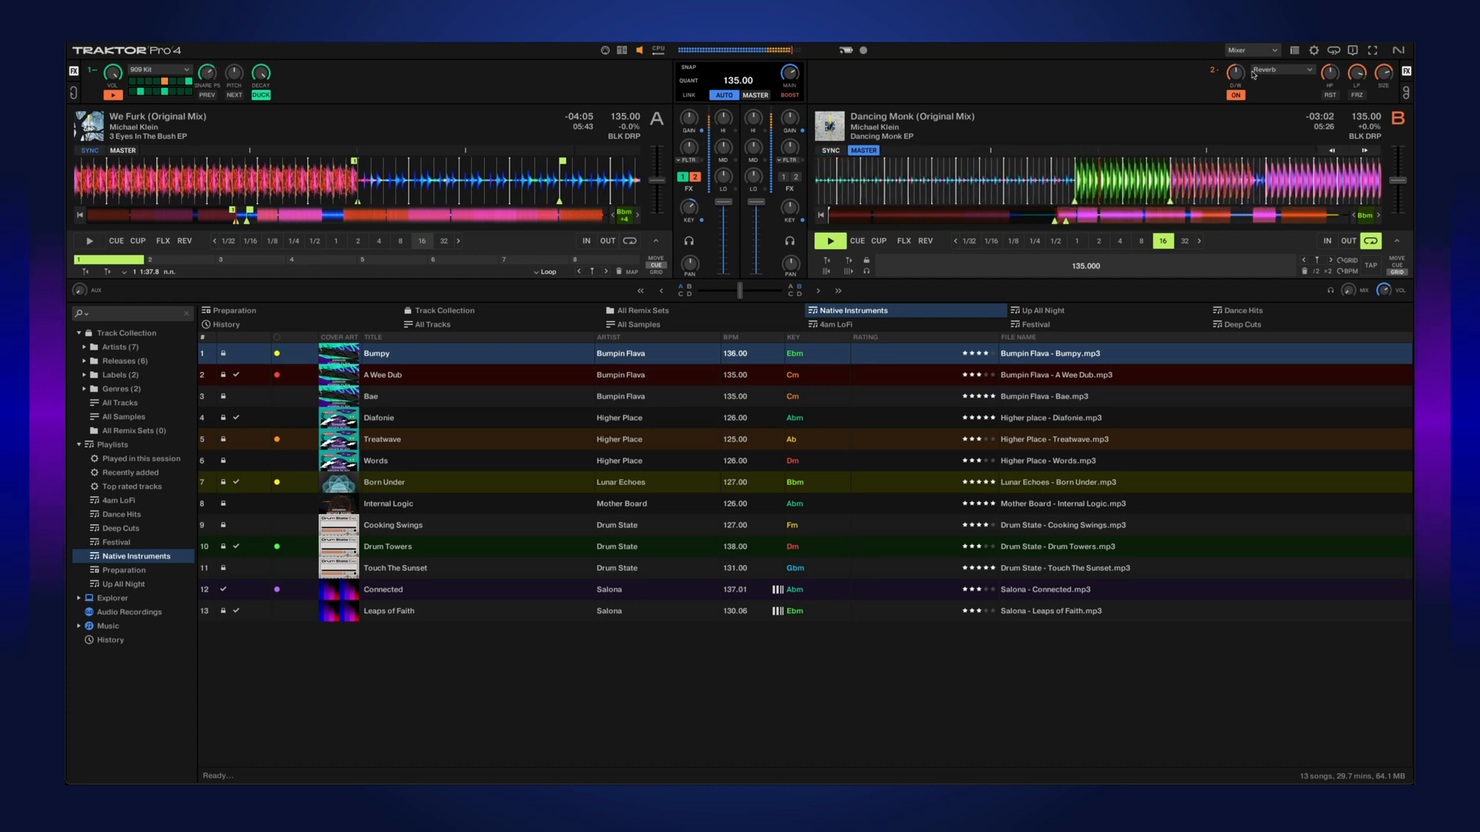
Lower the Reverb D/W, switch unit 2 off, and select 4 FX Units in the Effects preferences.
left_click_drag(1236, 72, 1238, 95)
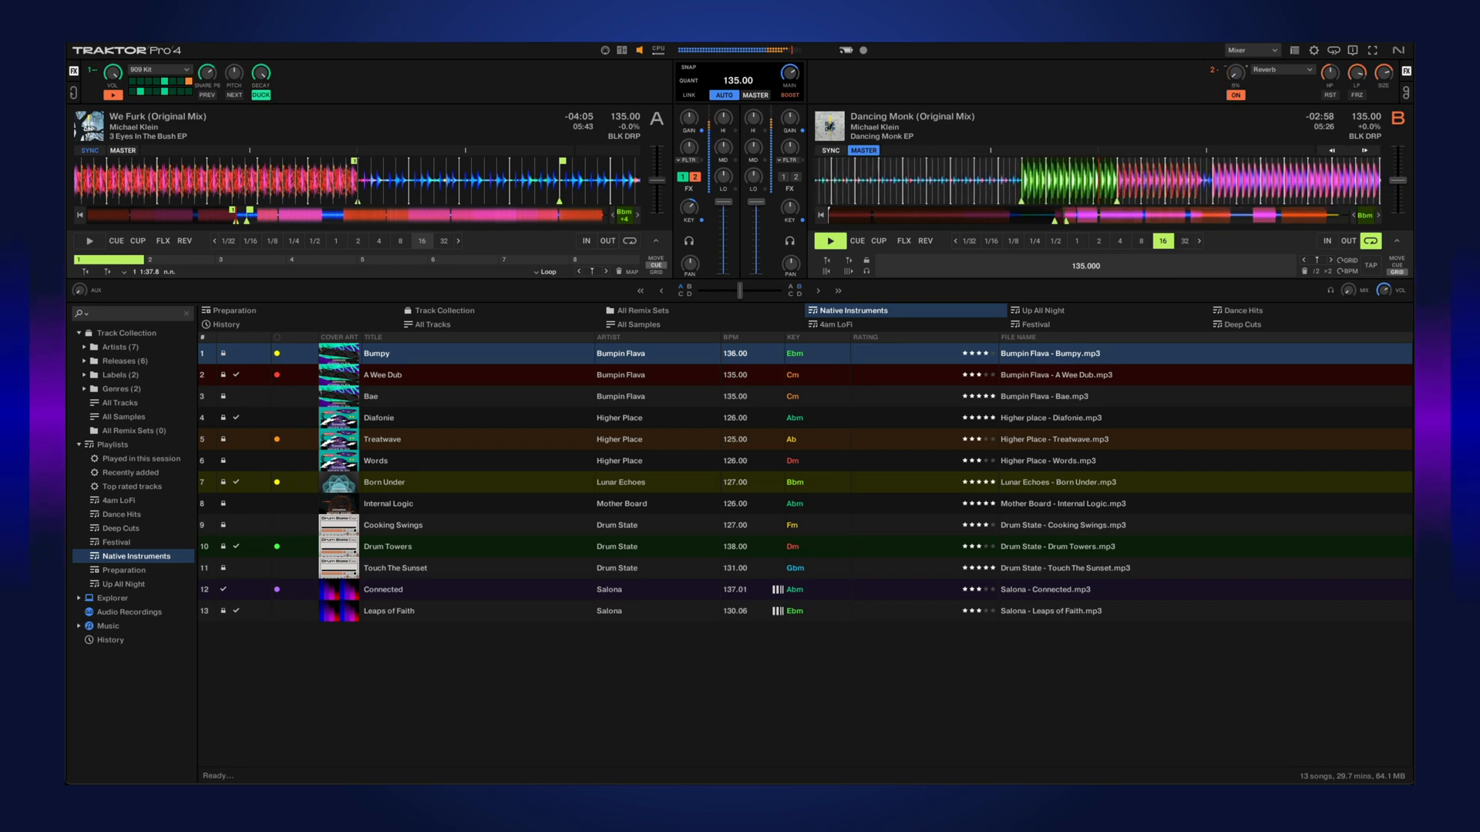
left_click(1237, 95)
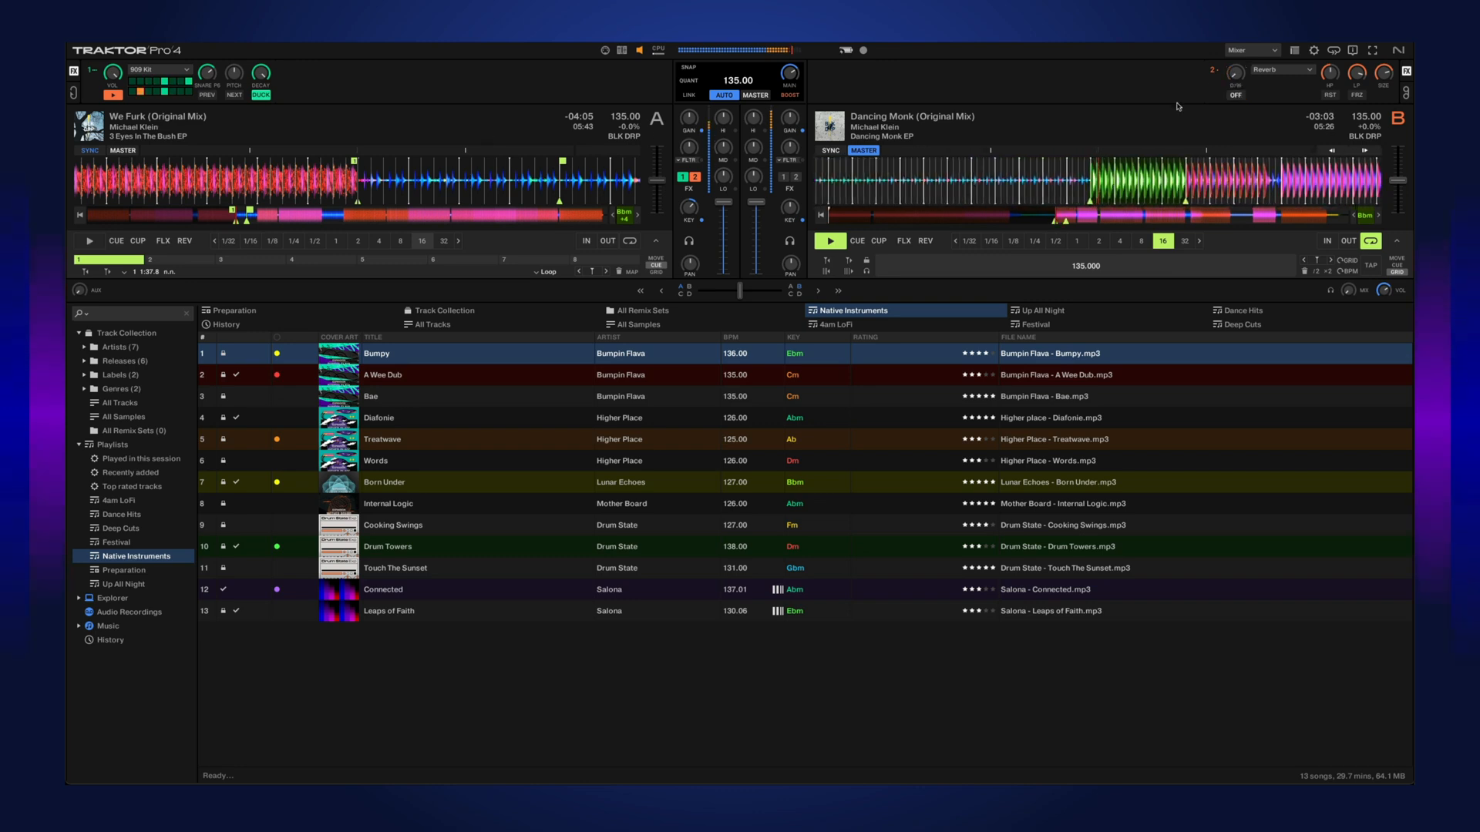
left_click(1314, 50)
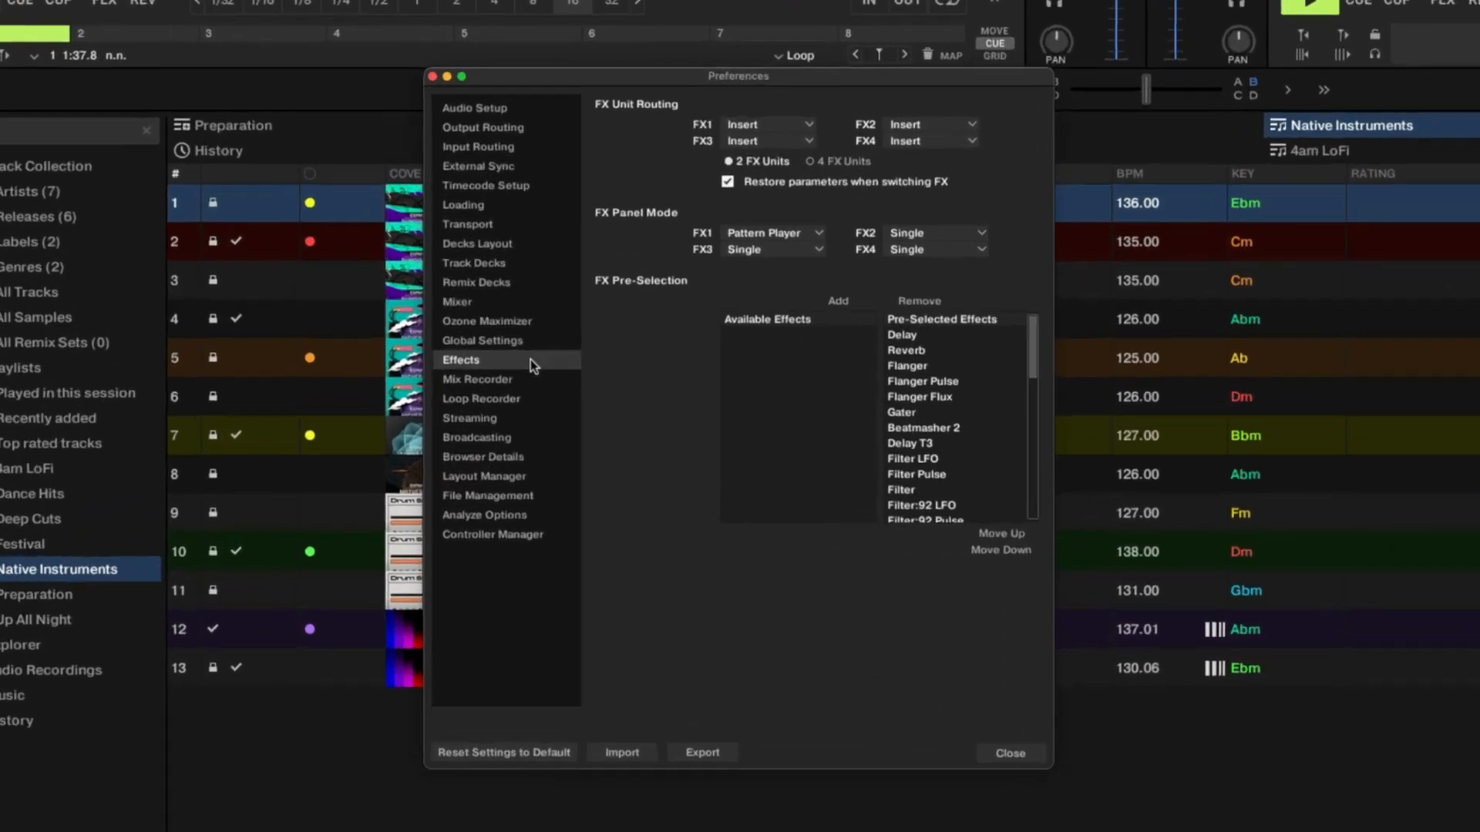
left_click(824, 163)
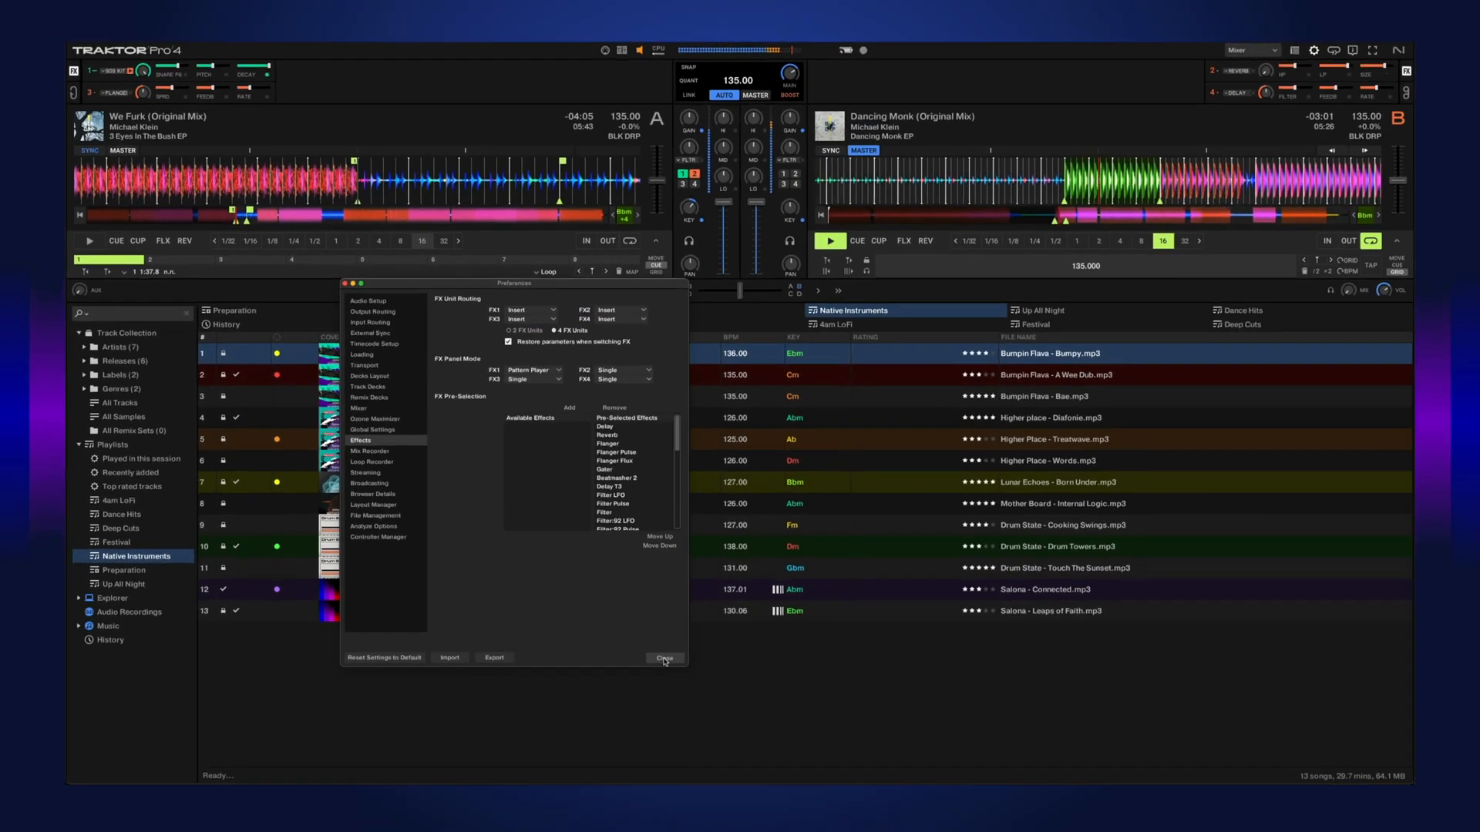
Close Preferences so all four FX units appear across the header.
left_click(665, 659)
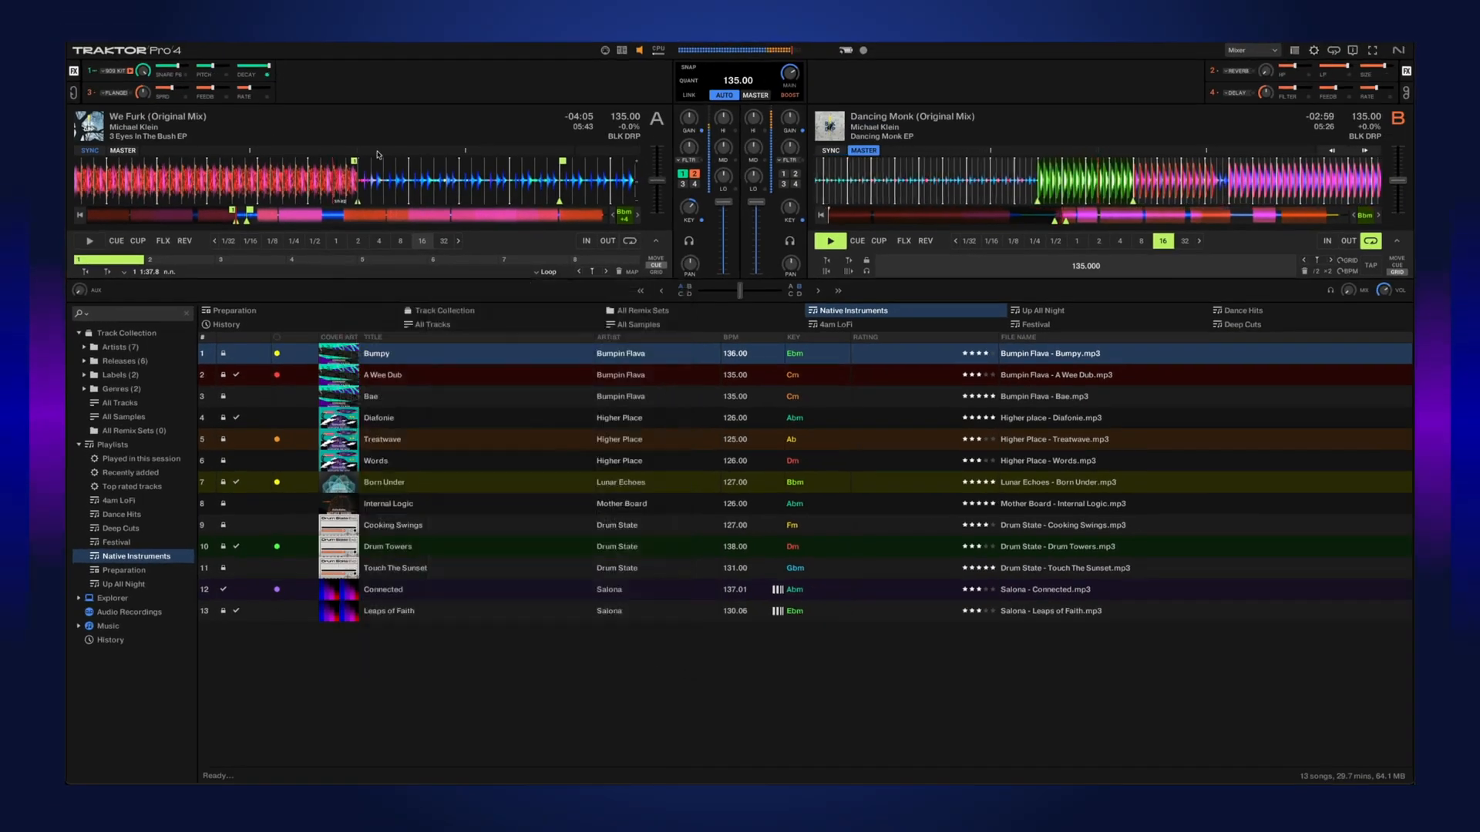